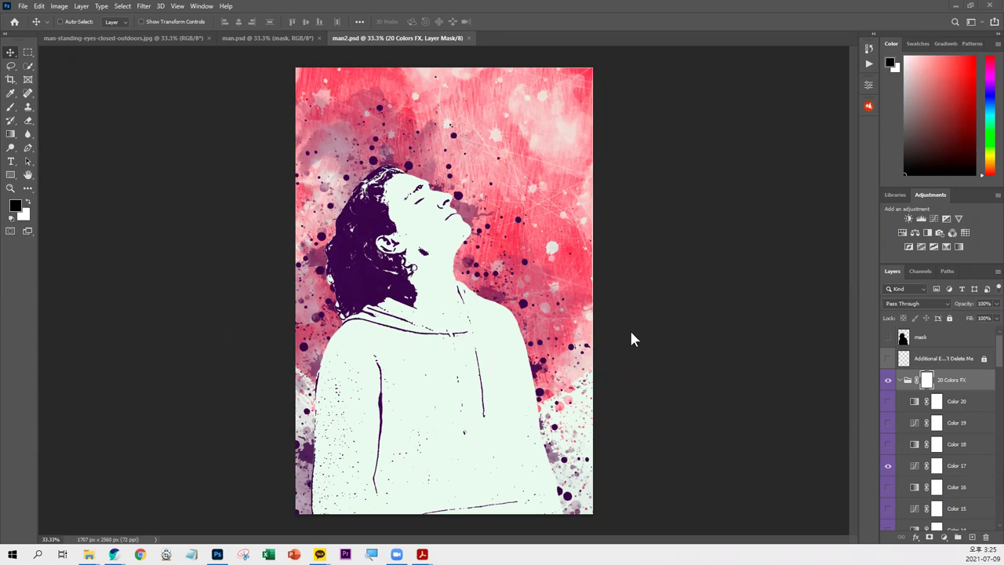
- Compare the original jpg, the silhouette man.psd and the finished man2.psd poster, then open the File menu
{"action": "left_click", "coordinate": [142, 36]}
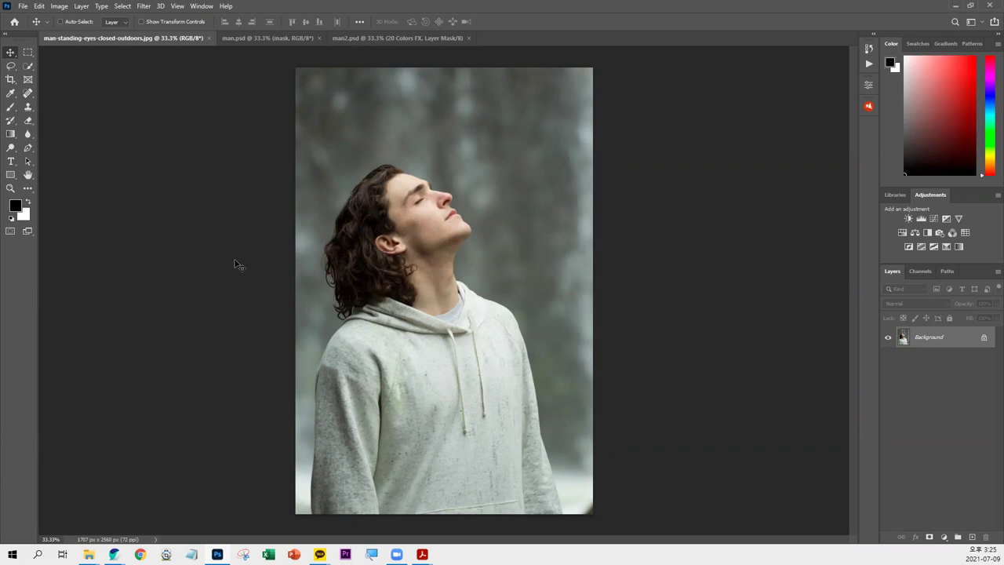
{"action": "left_click", "coordinate": [251, 39]}
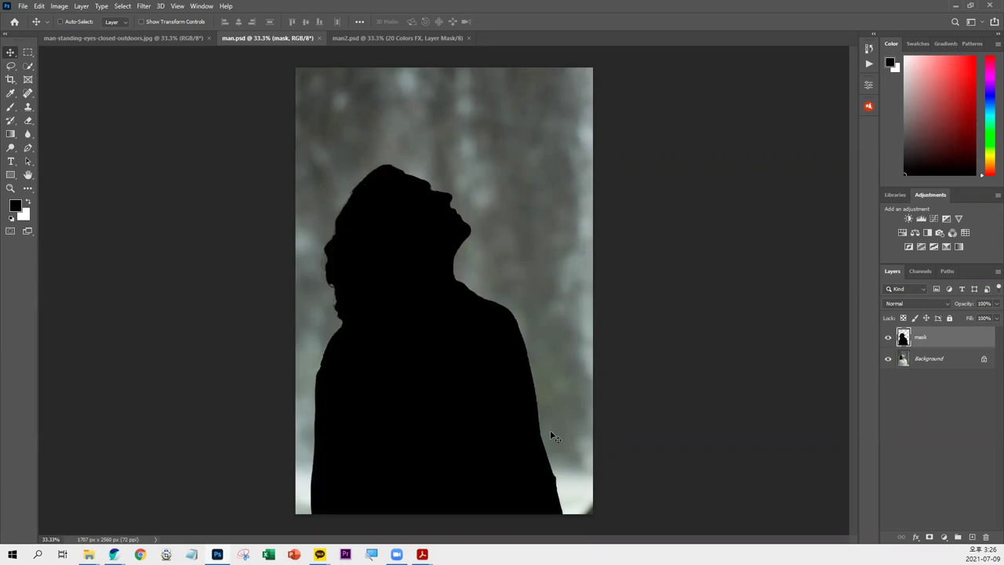
{"action": "left_click", "coordinate": [408, 37]}
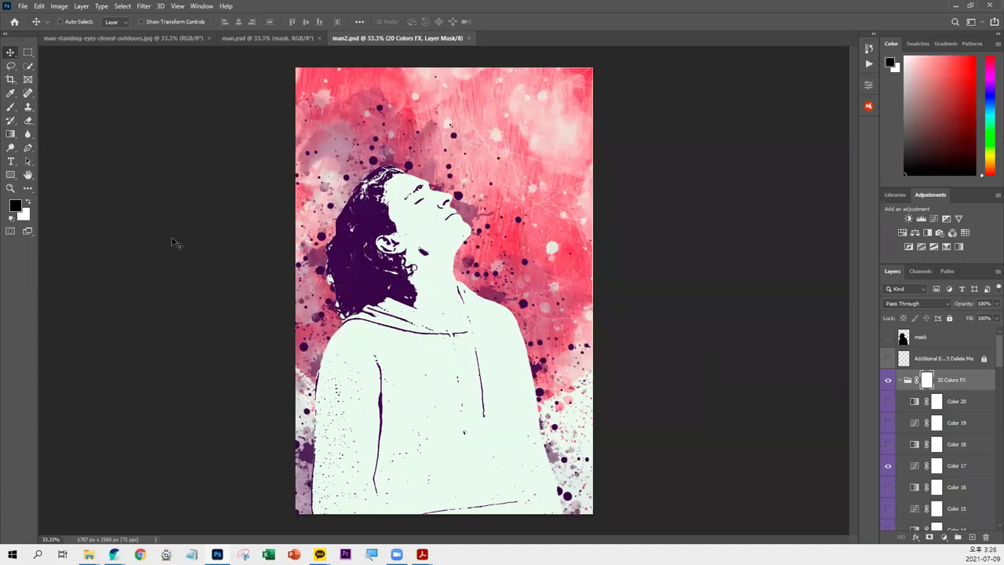
{"action": "left_click", "coordinate": [24, 6]}
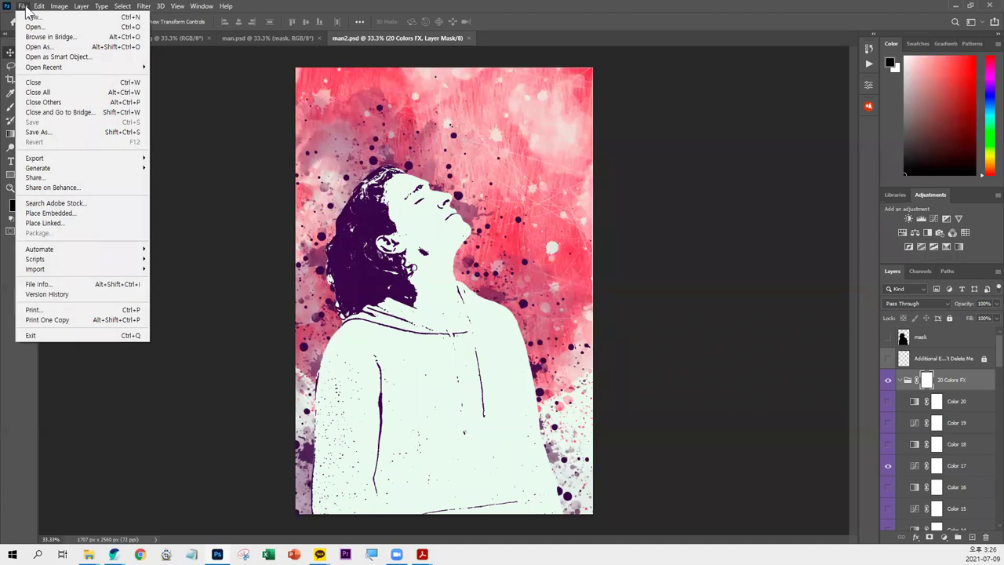
{"action": "mouse_move", "coordinate": [78, 259]}
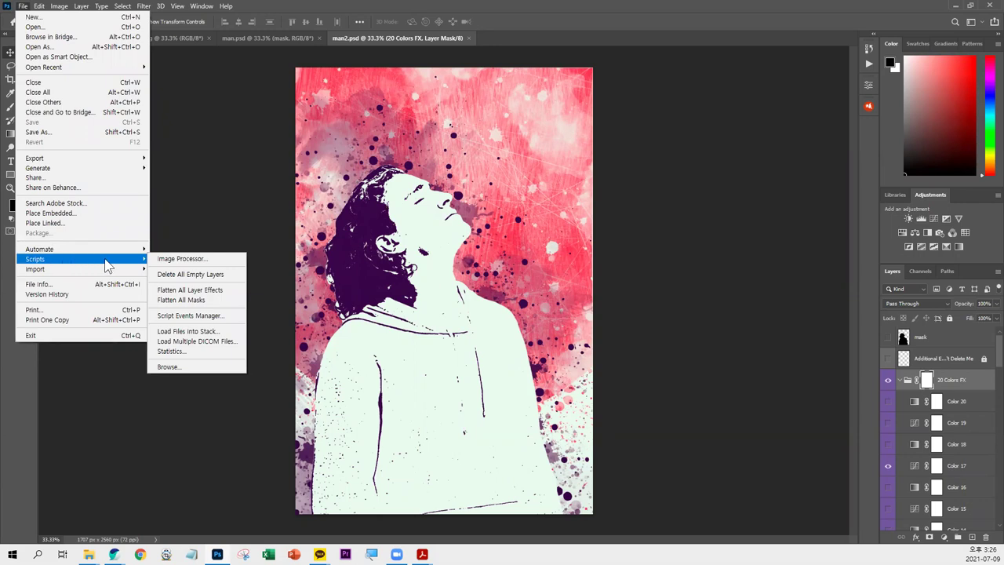
- Browse for a script and navigate into The Otaku v1.3 folder
{"action": "left_click", "coordinate": [181, 367]}
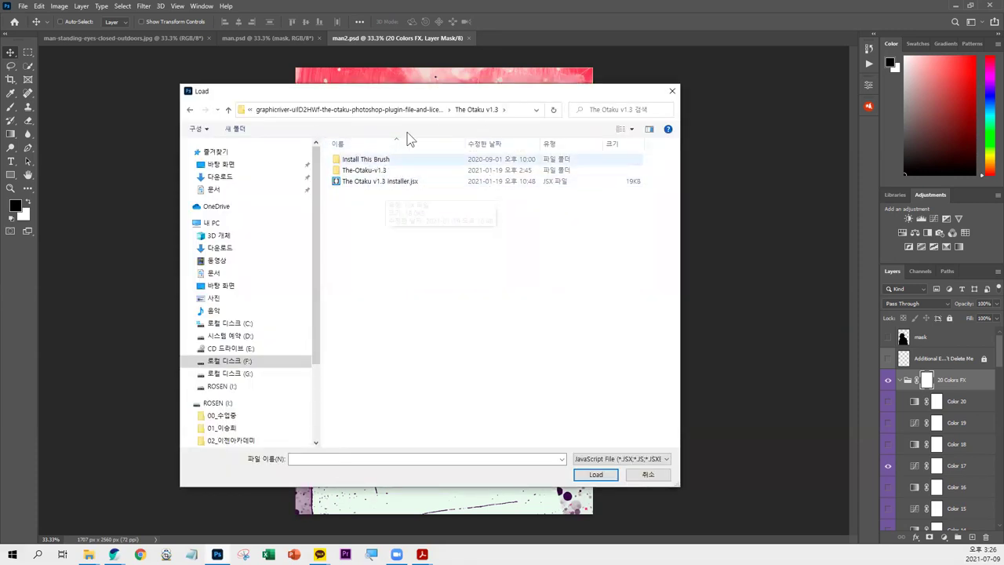
{"action": "left_click", "coordinate": [430, 109]}
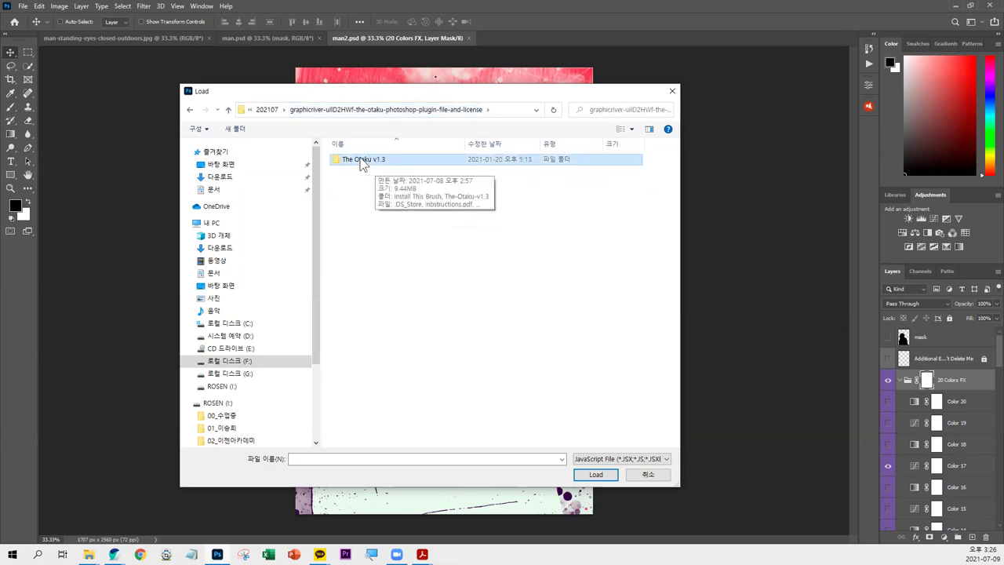
{"action": "double_click", "coordinate": [367, 161]}
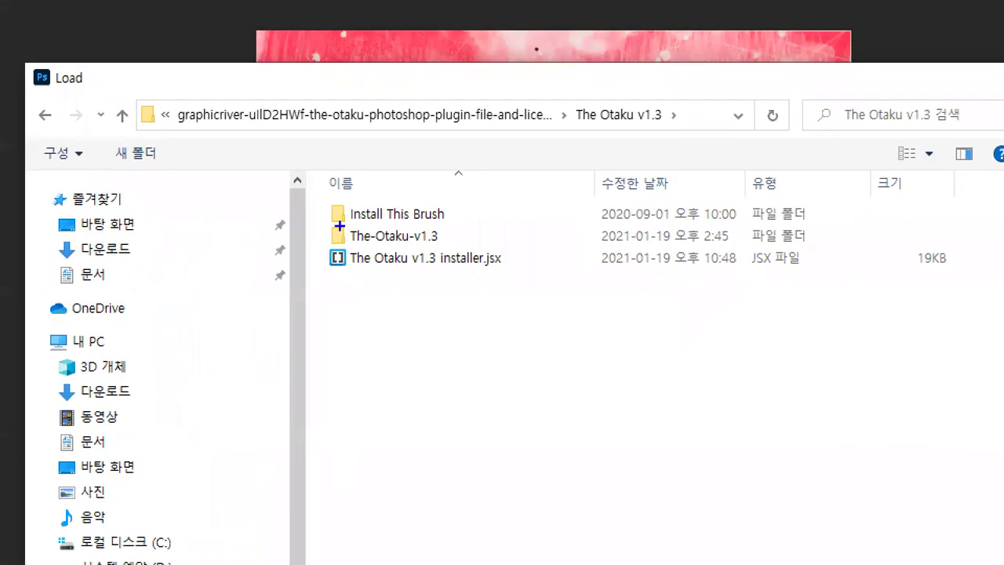
- Point out and load The Otaku v1.3 installer.jsx script
{"action": "mouse_move", "coordinate": [340, 226]}
{"action": "left_mouse_down"}
{"action": "mouse_move", "coordinate": [318, 227]}
{"action": "mouse_move", "coordinate": [438, 235]}
{"action": "left_mouse_up"}
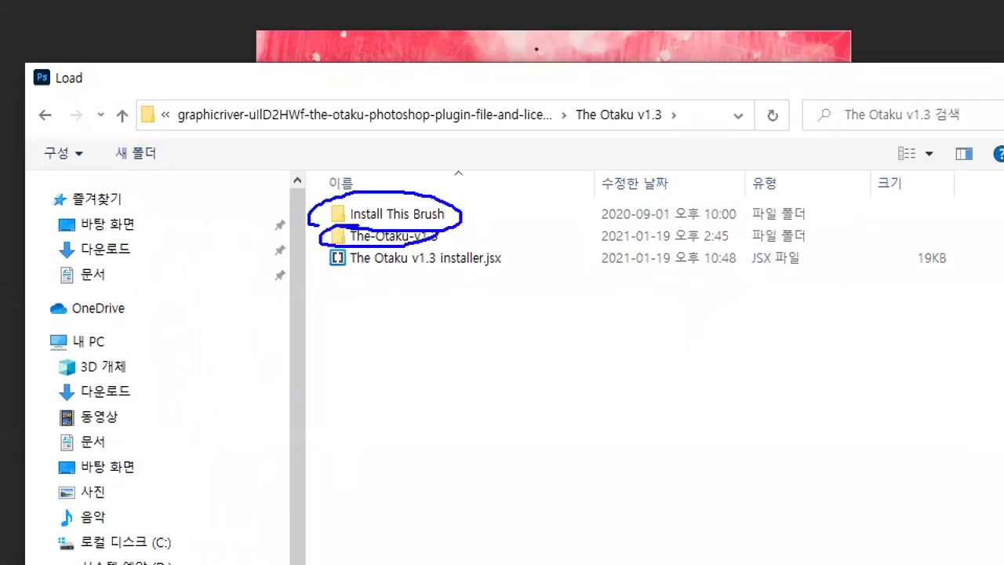
{"action": "mouse_move", "coordinate": [518, 274]}
{"action": "left_mouse_down"}
{"action": "mouse_move", "coordinate": [475, 270]}
{"action": "mouse_move", "coordinate": [513, 268]}
{"action": "left_mouse_up"}
{"action": "mouse_move", "coordinate": [335, 286]}
{"action": "left_mouse_down"}
{"action": "mouse_move", "coordinate": [528, 284]}
{"action": "mouse_move", "coordinate": [513, 279]}
{"action": "left_mouse_up"}
{"action": "key", "text": "Escape"}
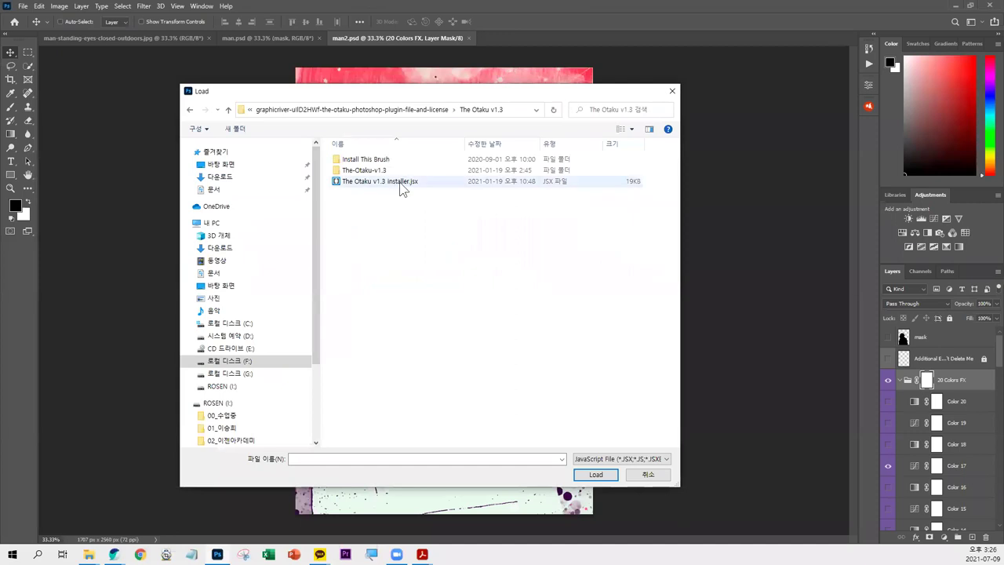
{"action": "left_click", "coordinate": [399, 186]}
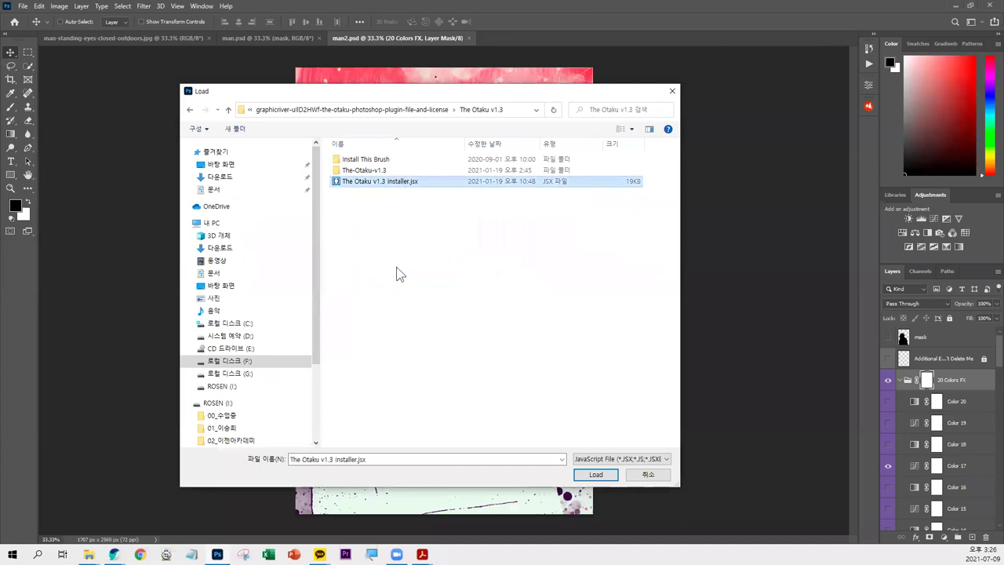
{"action": "left_click", "coordinate": [597, 475]}
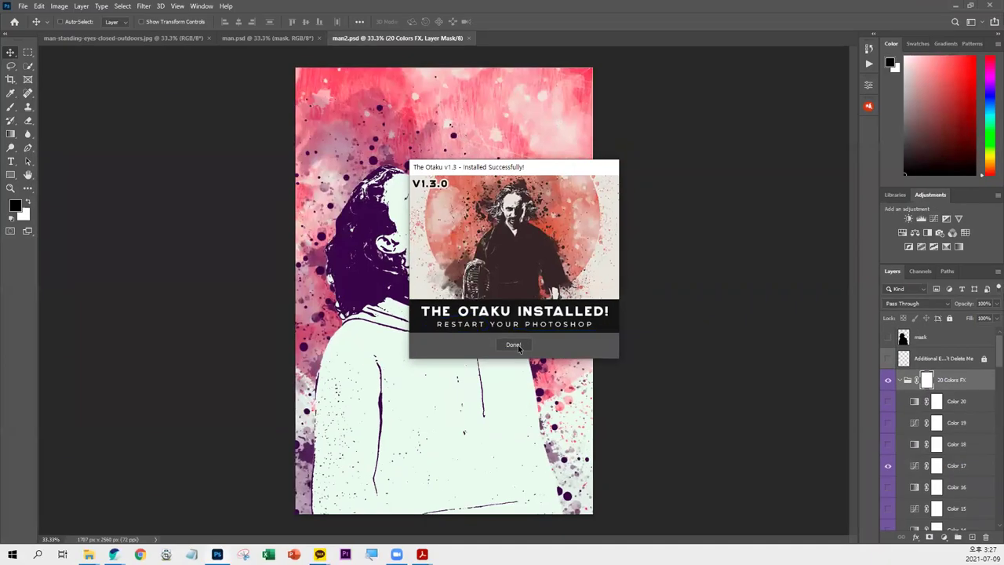
- Dismiss the Otaku Installed message with Done!
{"action": "left_click", "coordinate": [515, 343]}
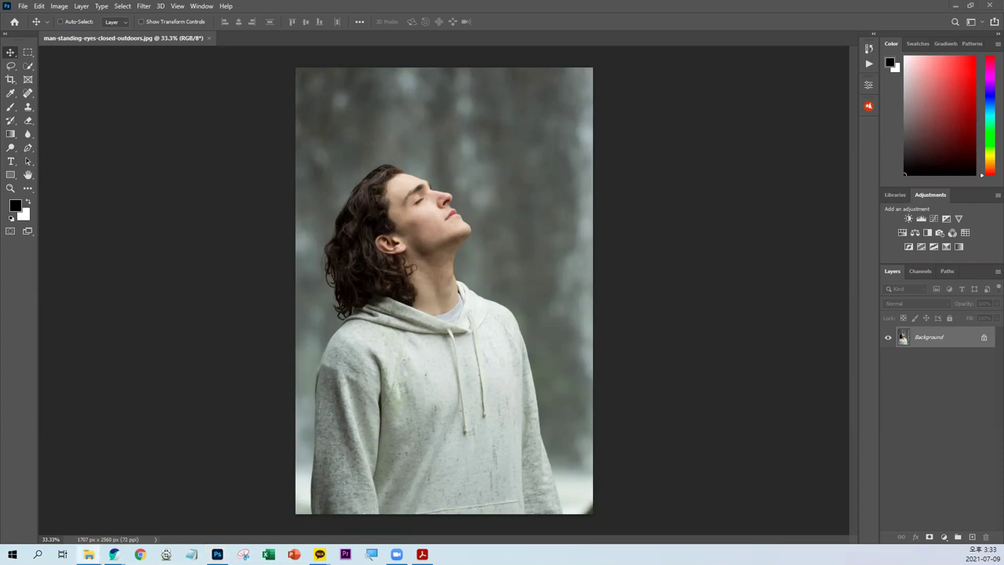
- Check the plugin's Install This Brush folder in File Explorer, then close it
{"action": "left_click", "coordinate": [88, 555]}
{"action": "double_click", "coordinate": [240, 226]}
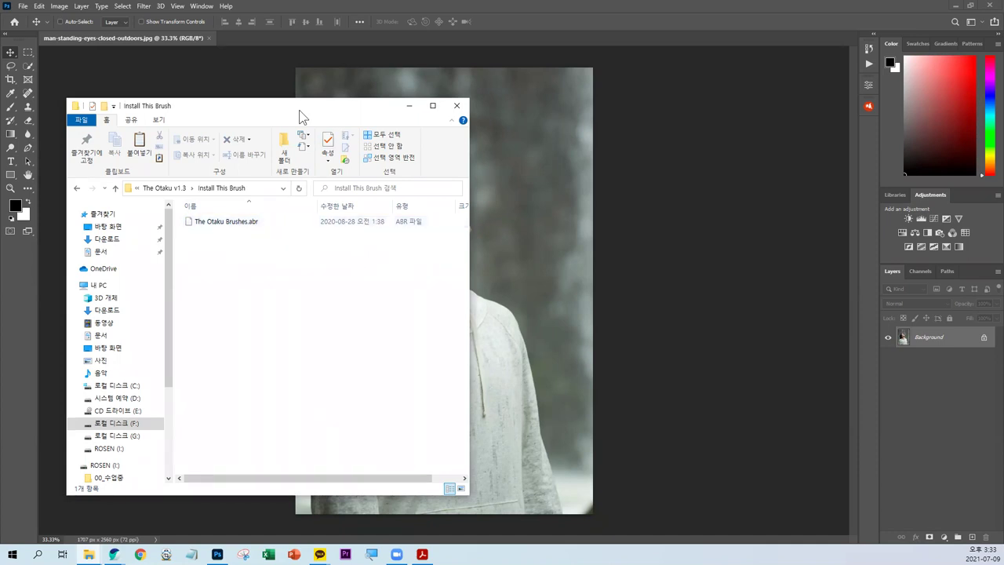
{"action": "left_click", "coordinate": [114, 119]}
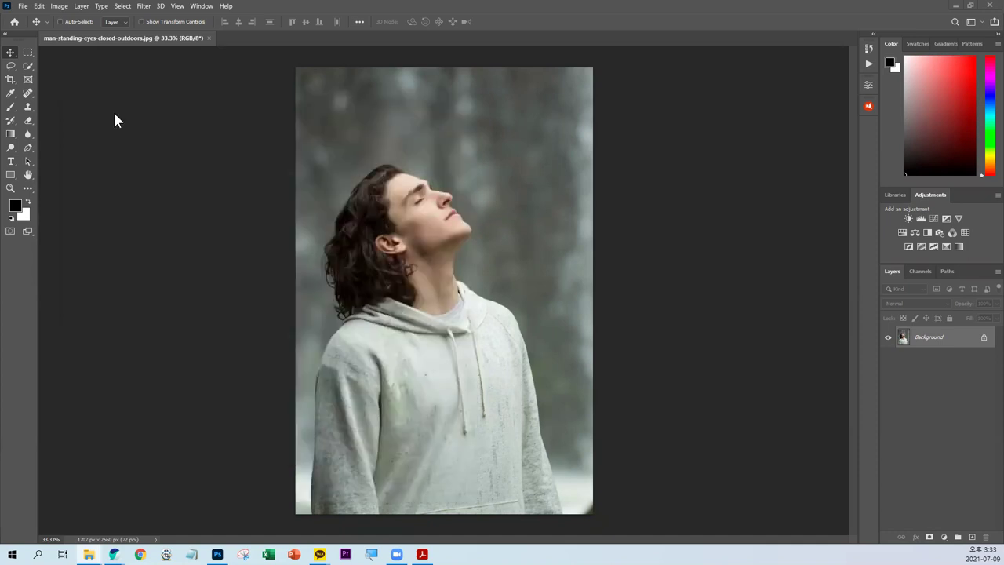
- Select the Brush tool and show the brush presets gear menu's Import Brushes option
{"action": "left_click", "coordinate": [10, 109]}
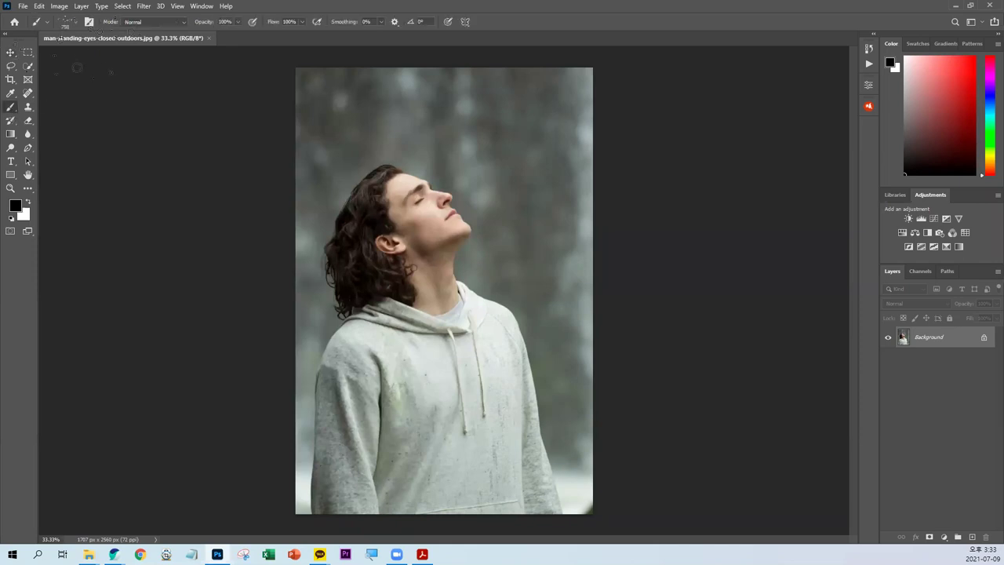
{"action": "left_click", "coordinate": [76, 21]}
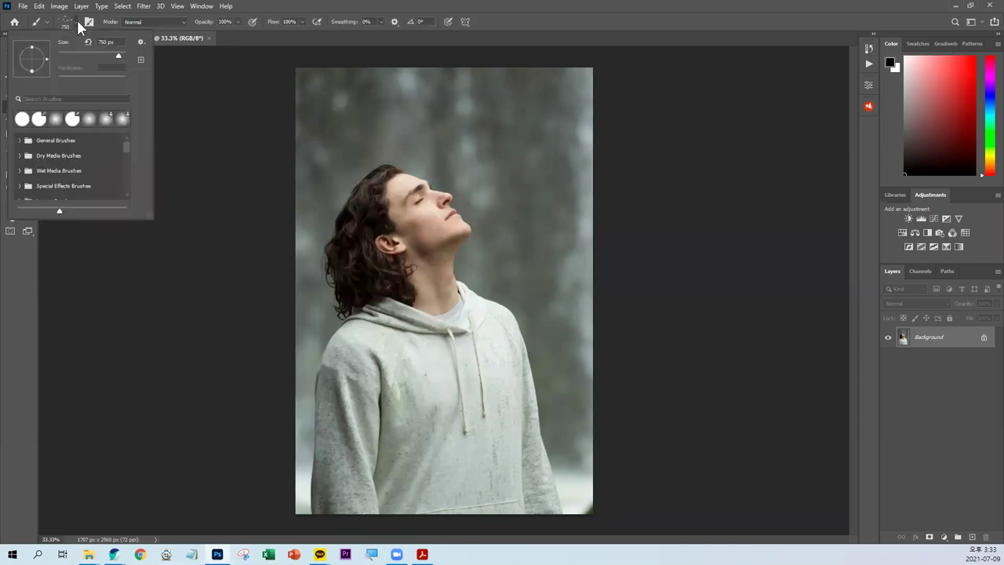
{"action": "left_click", "coordinate": [140, 41]}
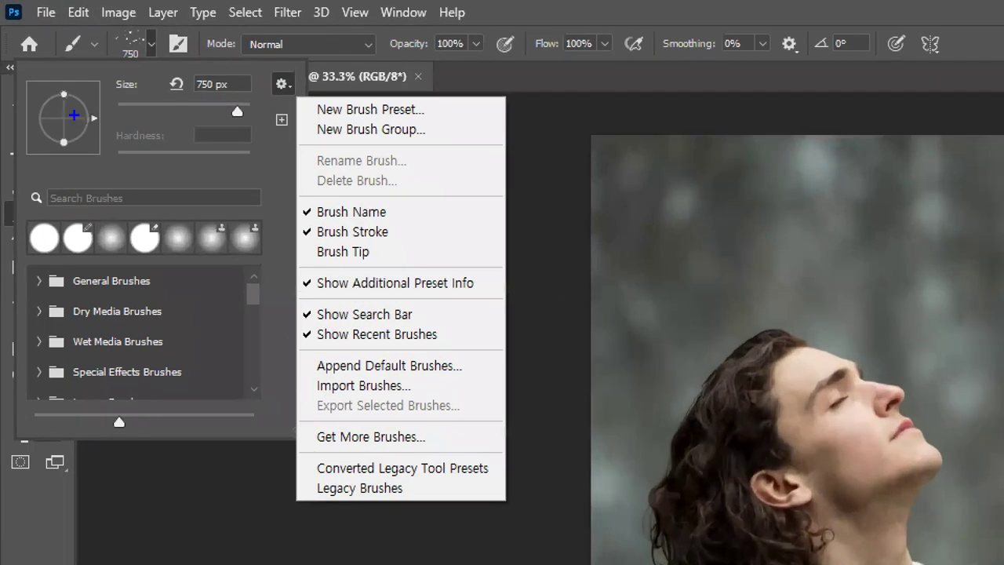
{"action": "left_click_drag", "start_coordinate": [162, 36], "coordinate": [149, 61]}
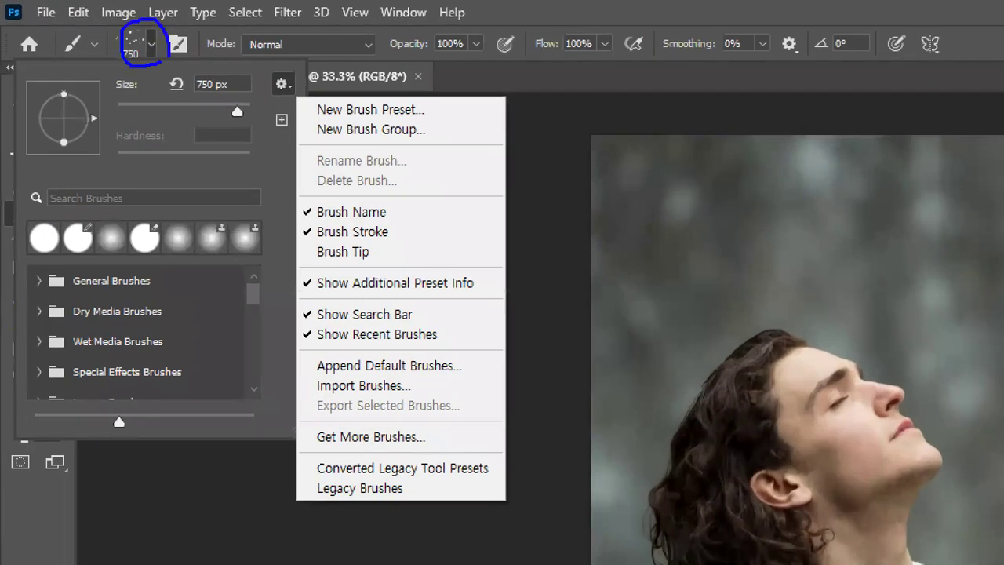
{"action": "left_click_drag", "start_coordinate": [301, 91], "coordinate": [273, 72]}
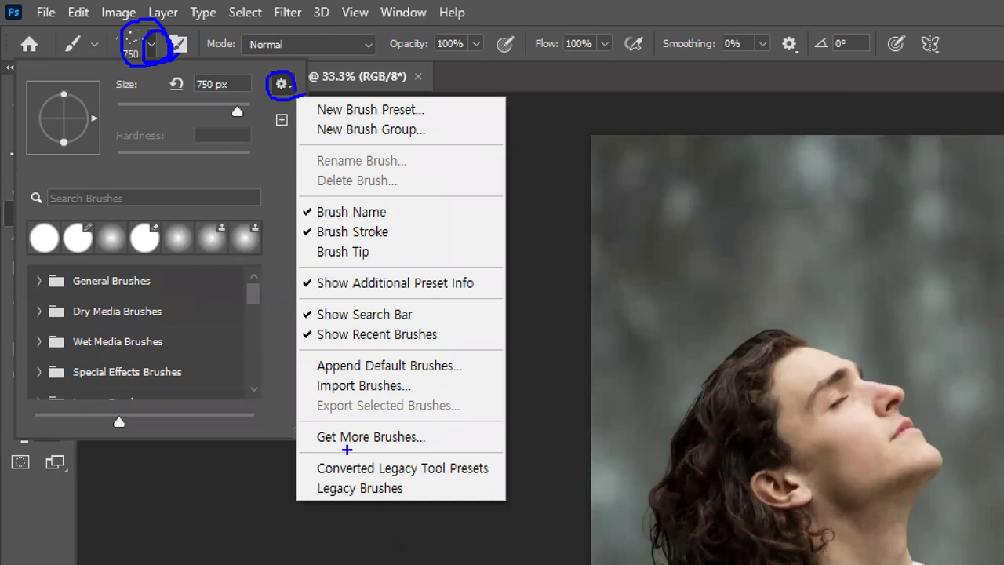
{"action": "mouse_move", "coordinate": [284, 394]}
{"action": "left_mouse_down"}
{"action": "mouse_move", "coordinate": [401, 394]}
{"action": "mouse_move", "coordinate": [398, 372]}
{"action": "mouse_move", "coordinate": [288, 383]}
{"action": "left_mouse_up"}
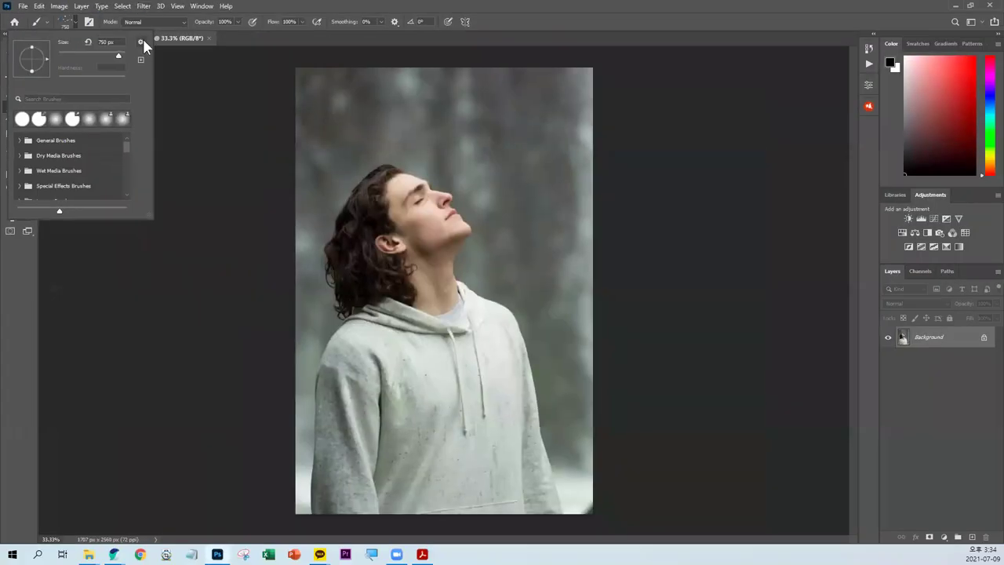
- Import The Otaku Brushes.abr into the brush presets, then close the picker and switch to Move
{"action": "left_click", "coordinate": [143, 40]}
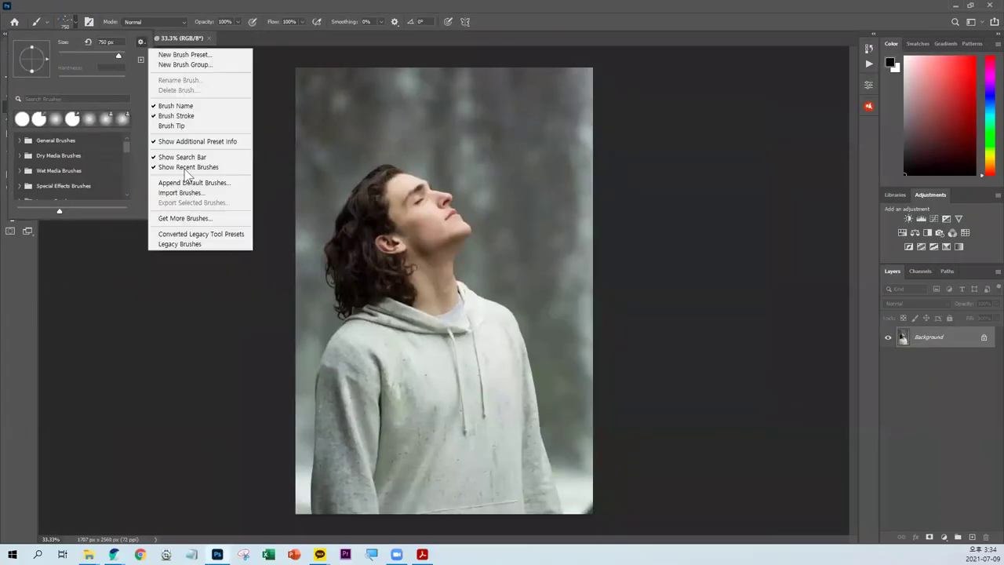
{"action": "left_click", "coordinate": [205, 192]}
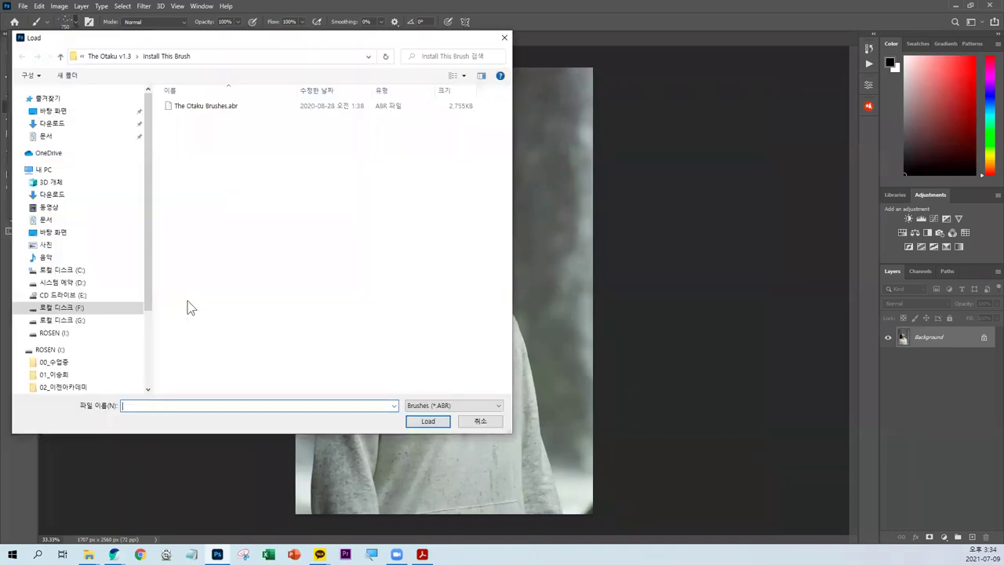
{"action": "left_click", "coordinate": [210, 107]}
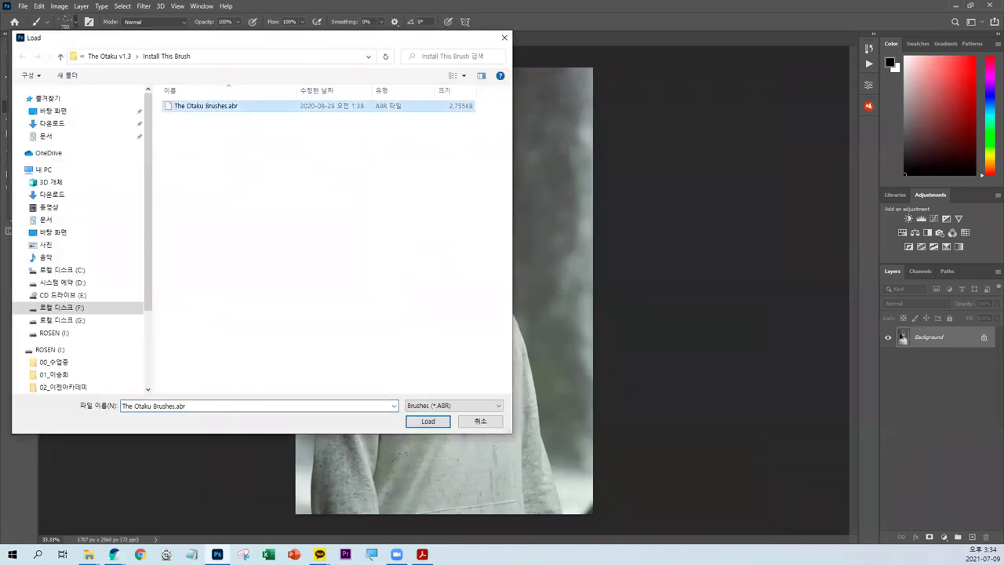
{"action": "left_click_drag", "start_coordinate": [238, 78], "coordinate": [284, 81]}
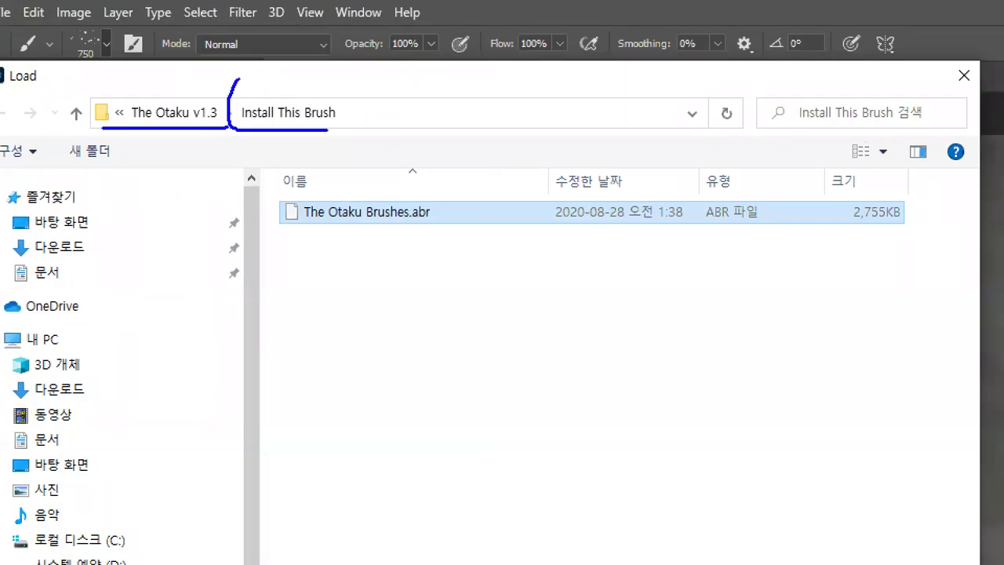
{"action": "mouse_move", "coordinate": [267, 231]}
{"action": "left_mouse_down"}
{"action": "mouse_move", "coordinate": [414, 229]}
{"action": "mouse_move", "coordinate": [393, 204]}
{"action": "mouse_move", "coordinate": [470, 237]}
{"action": "left_mouse_up"}
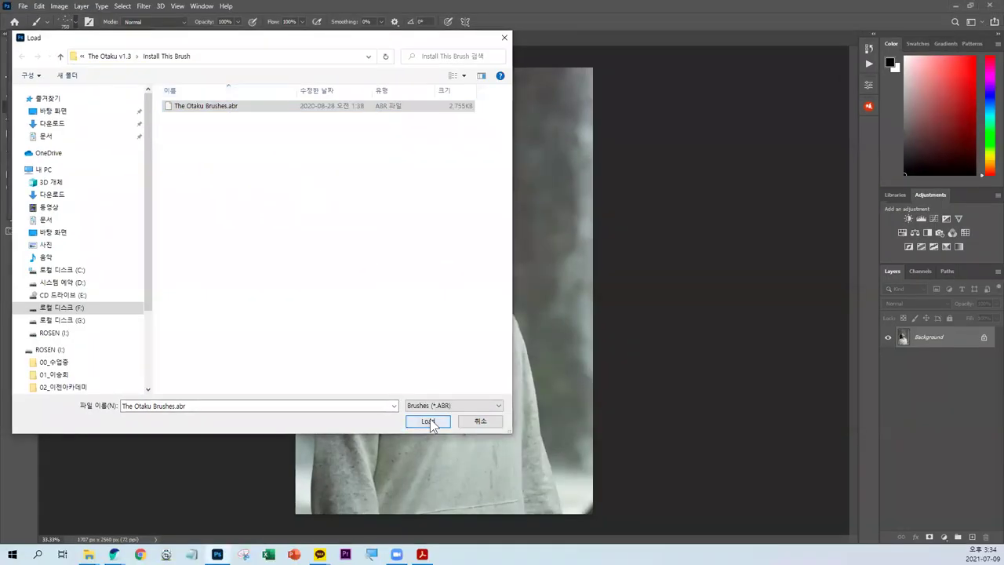
{"action": "left_click", "coordinate": [428, 421]}
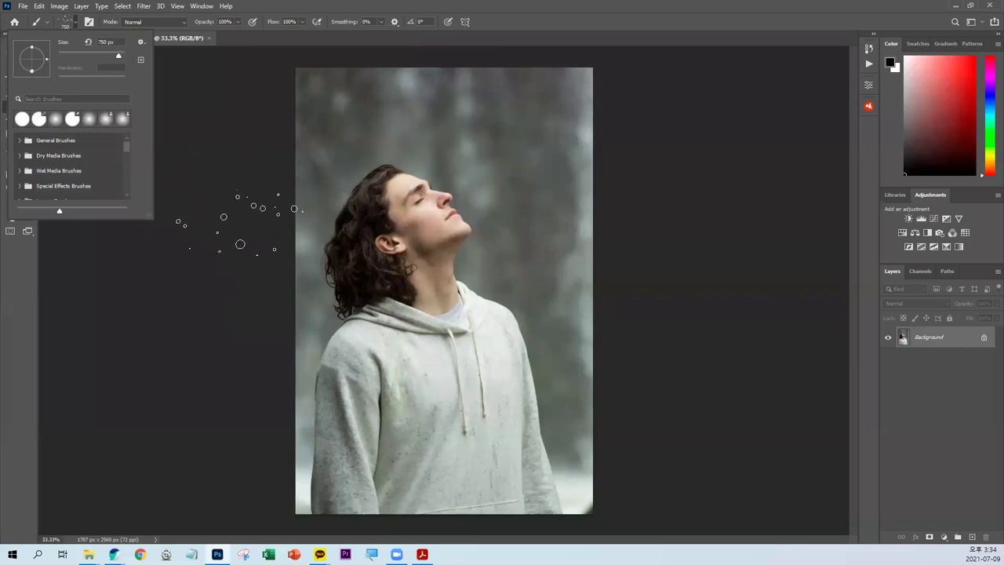
{"action": "left_click", "coordinate": [75, 18]}
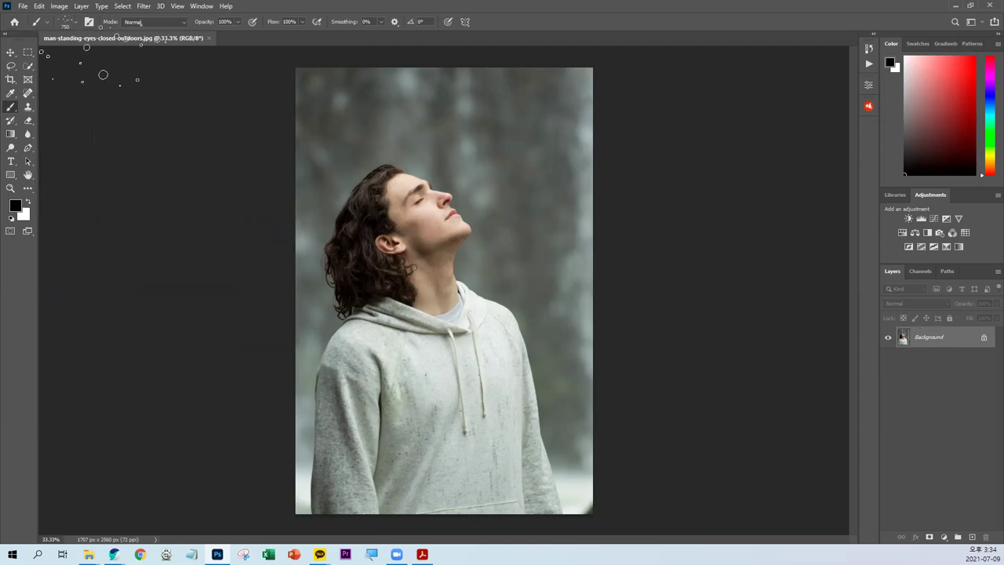
{"action": "key", "text": "v"}
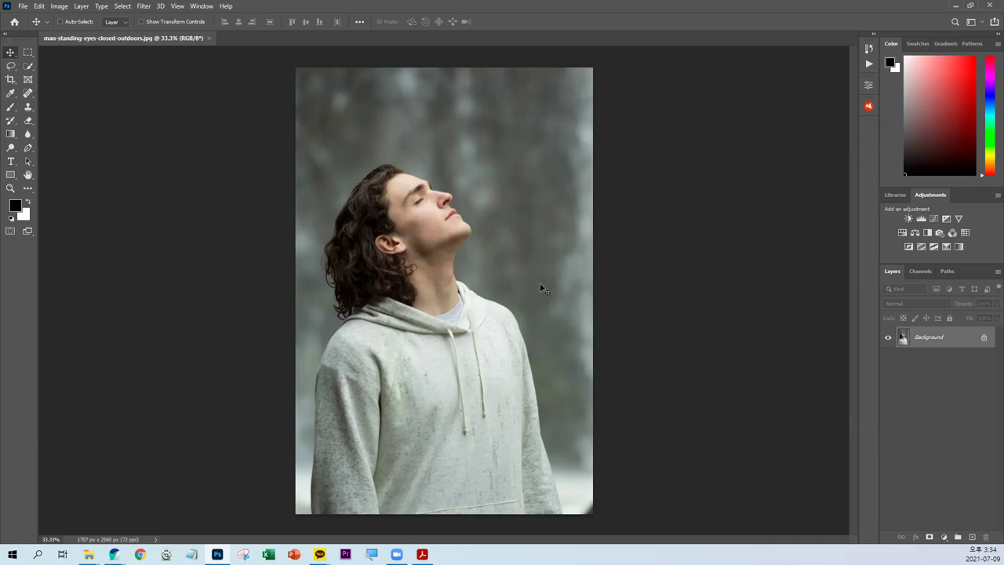
- Select the man's figure with the Object Selection tool
{"action": "left_click", "coordinate": [29, 80]}
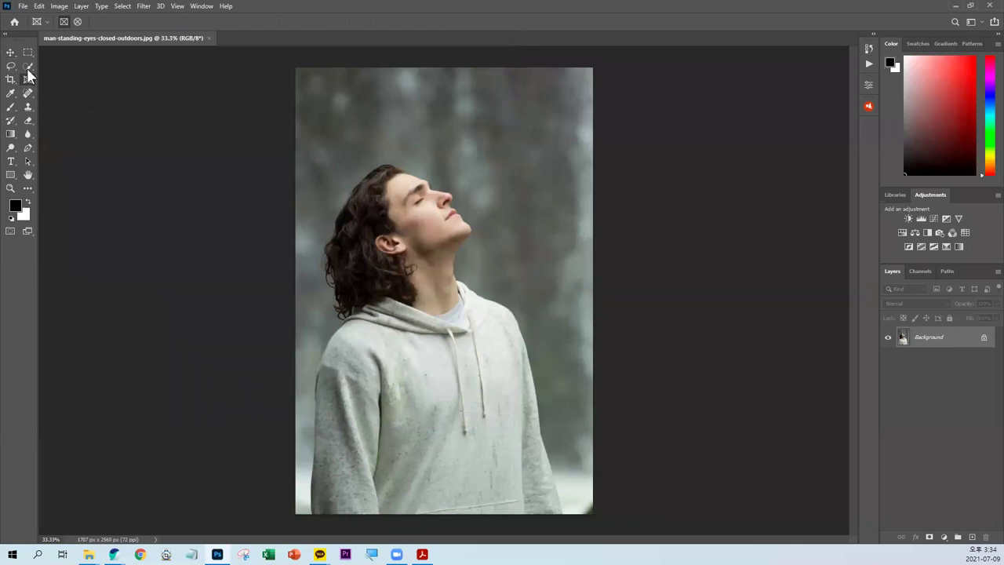
{"action": "left_click", "coordinate": [29, 94]}
{"action": "left_click", "coordinate": [28, 66]}
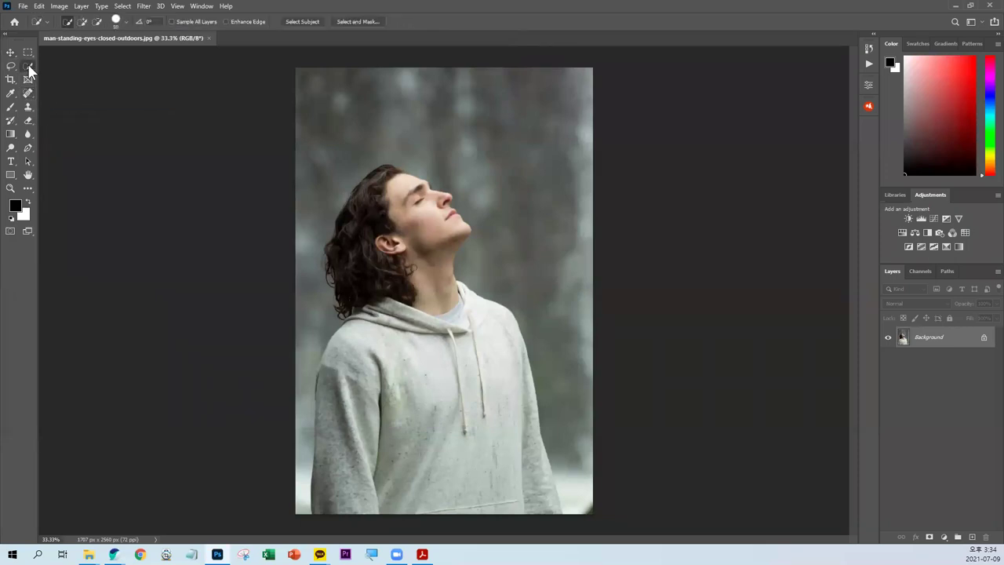
{"action": "right_click", "coordinate": [28, 66]}
{"action": "left_click", "coordinate": [73, 68]}
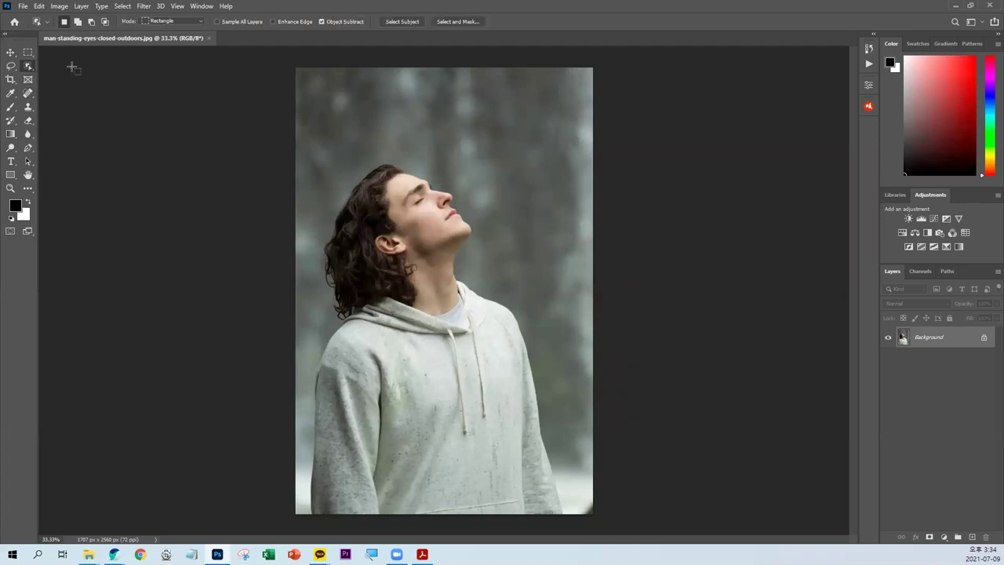
{"action": "left_click_drag", "start_coordinate": [298, 149], "coordinate": [519, 536]}
- Fill the selection with black on a new layer named mask, then deselect
{"action": "left_click", "coordinate": [972, 536]}
{"action": "double_click", "coordinate": [923, 337]}
{"action": "type", "text": "mask"}
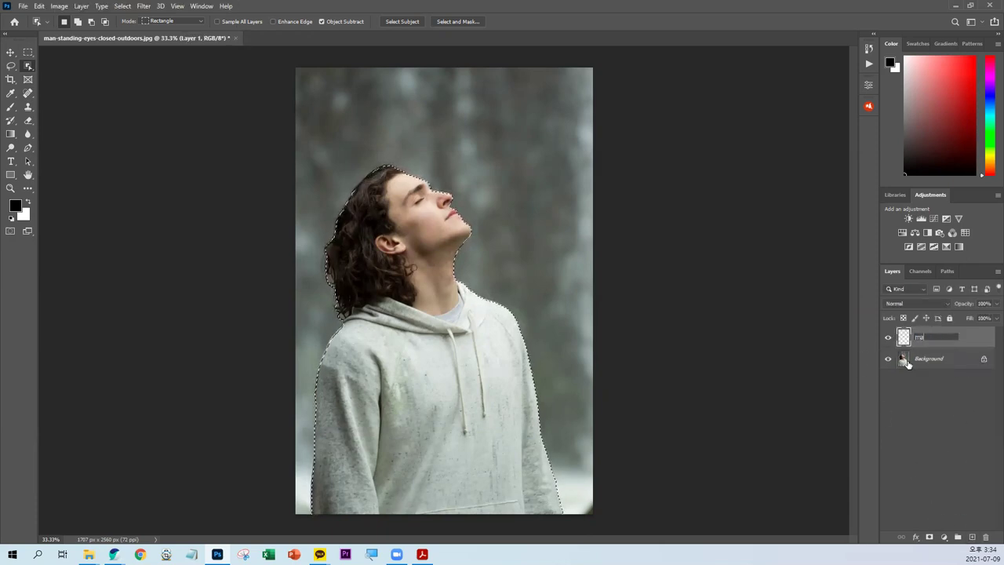
{"action": "key", "text": "Return"}
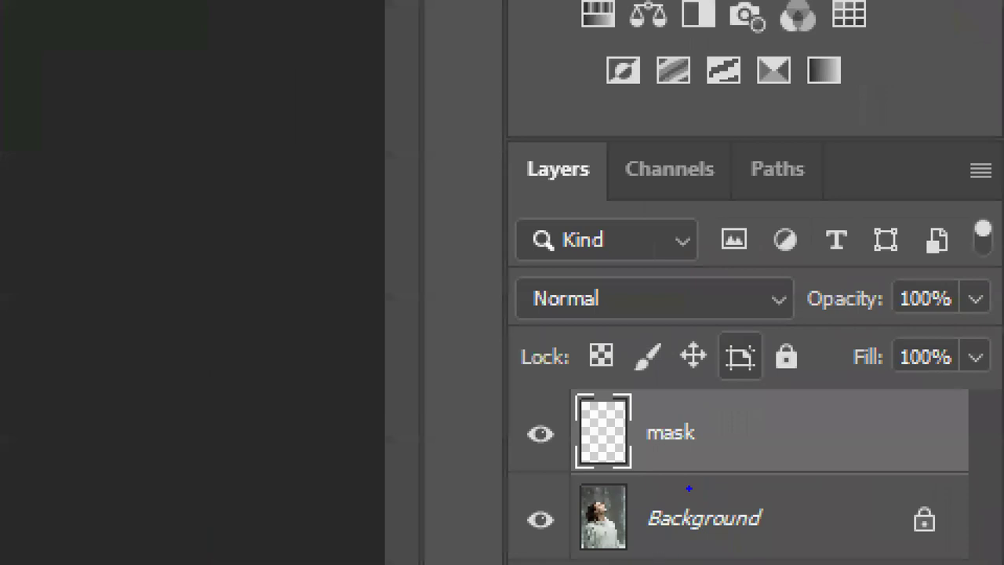
{"action": "mouse_move", "coordinate": [716, 472]}
{"action": "left_mouse_down"}
{"action": "mouse_move", "coordinate": [637, 471]}
{"action": "mouse_move", "coordinate": [729, 437]}
{"action": "mouse_move", "coordinate": [711, 467]}
{"action": "left_mouse_up"}
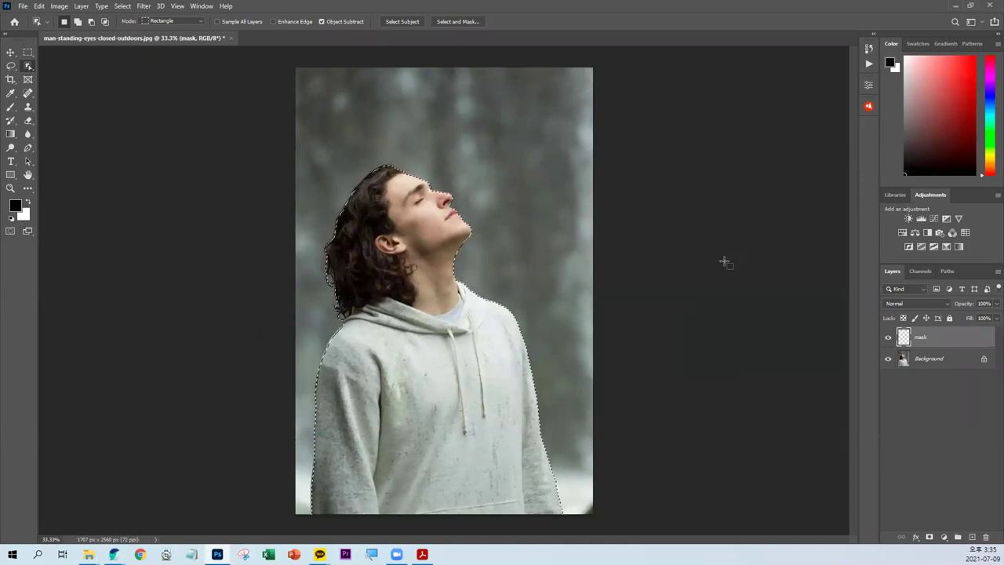
{"action": "key", "text": "alt+Delete"}
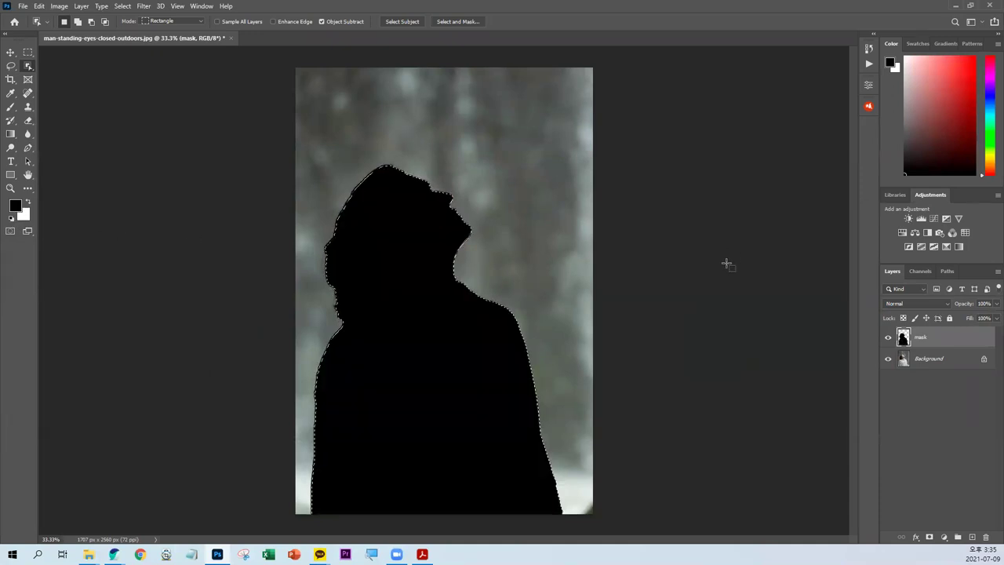
{"action": "key", "text": "ctrl+d"}
- Hide the mask layer to reveal the original photo, then open the Window menu
{"action": "left_click", "coordinate": [889, 338]}
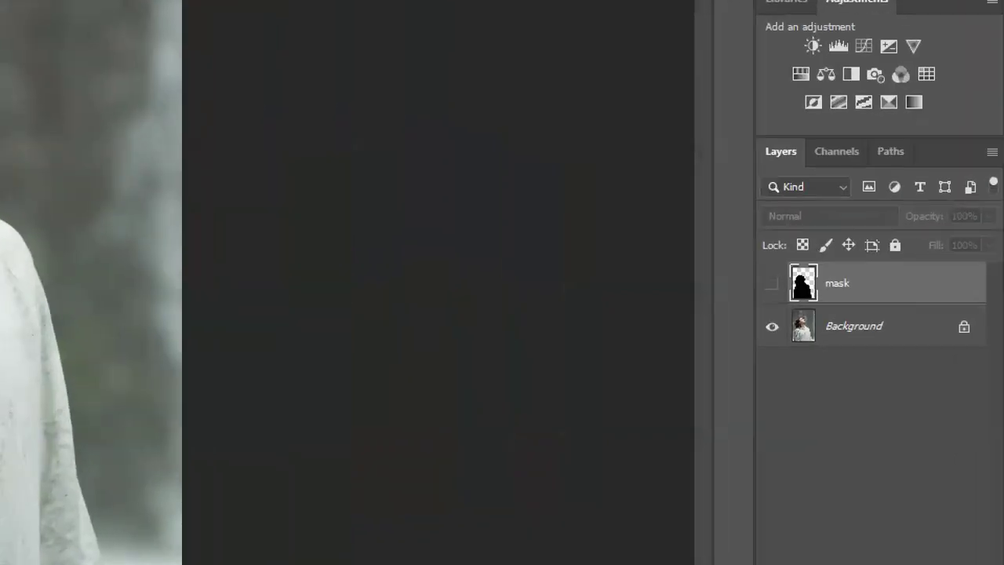
{"action": "mouse_move", "coordinate": [863, 304]}
{"action": "left_mouse_down"}
{"action": "mouse_move", "coordinate": [742, 295]}
{"action": "mouse_move", "coordinate": [693, 339]}
{"action": "left_mouse_up"}
{"action": "left_click_drag", "start_coordinate": [724, 297], "coordinate": [753, 298]}
{"action": "left_click_drag", "start_coordinate": [755, 306], "coordinate": [756, 320]}
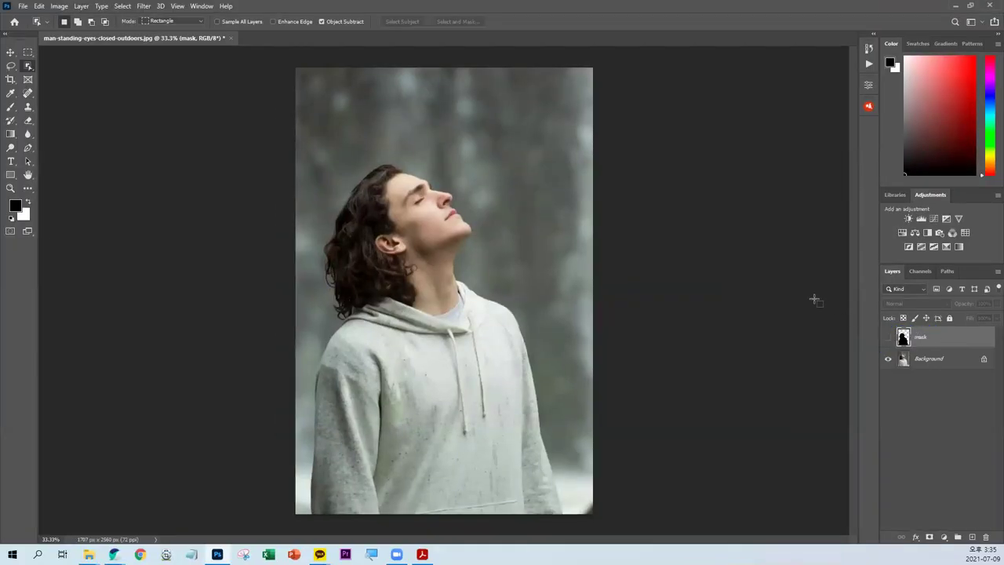
{"action": "left_click", "coordinate": [201, 7]}
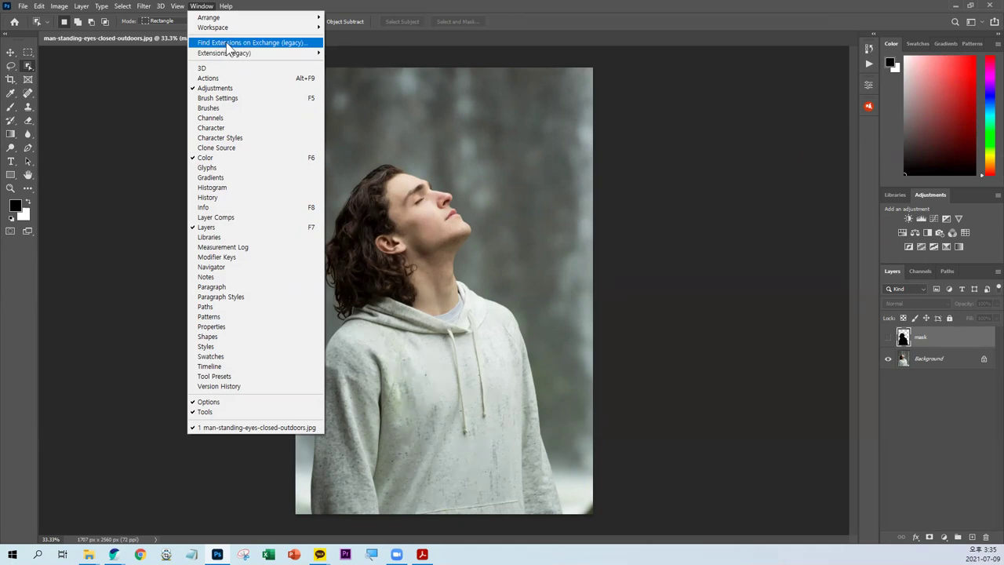
{"action": "mouse_move", "coordinate": [205, 105]}
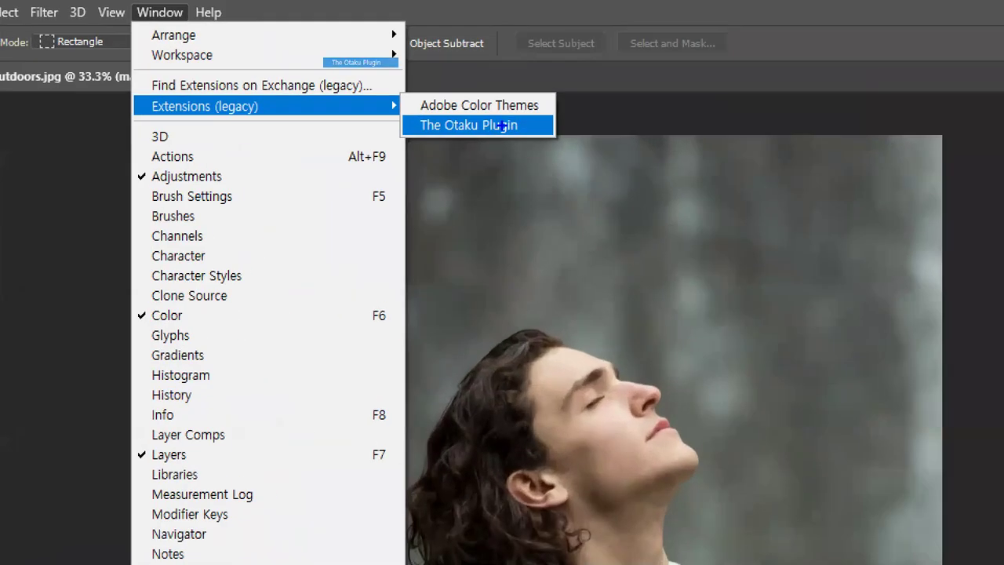
- Launch The Otaku Plugin and generate the new red splatter poster effect
{"action": "left_click_drag", "start_coordinate": [542, 144], "coordinate": [530, 133]}
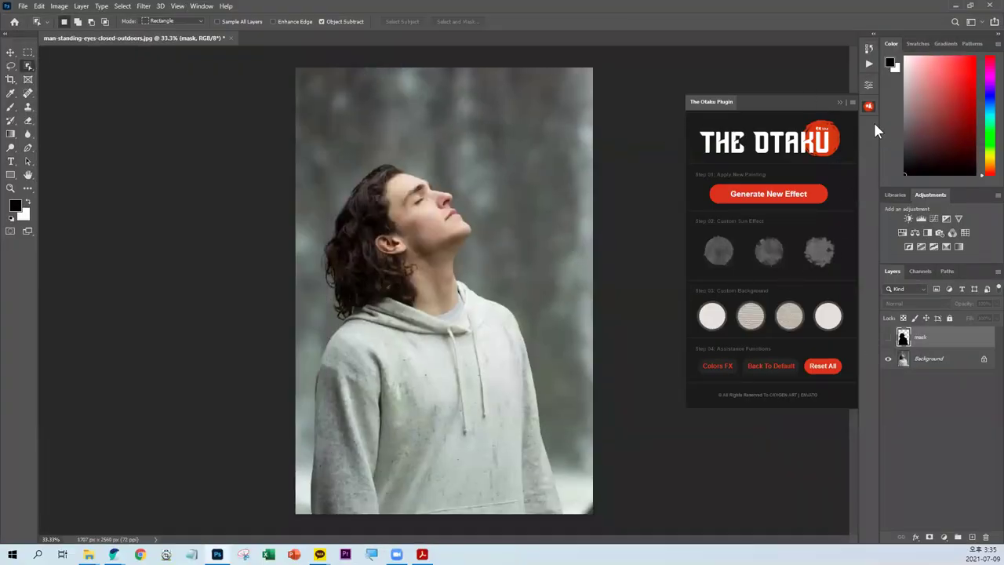
{"action": "left_click", "coordinate": [771, 196]}
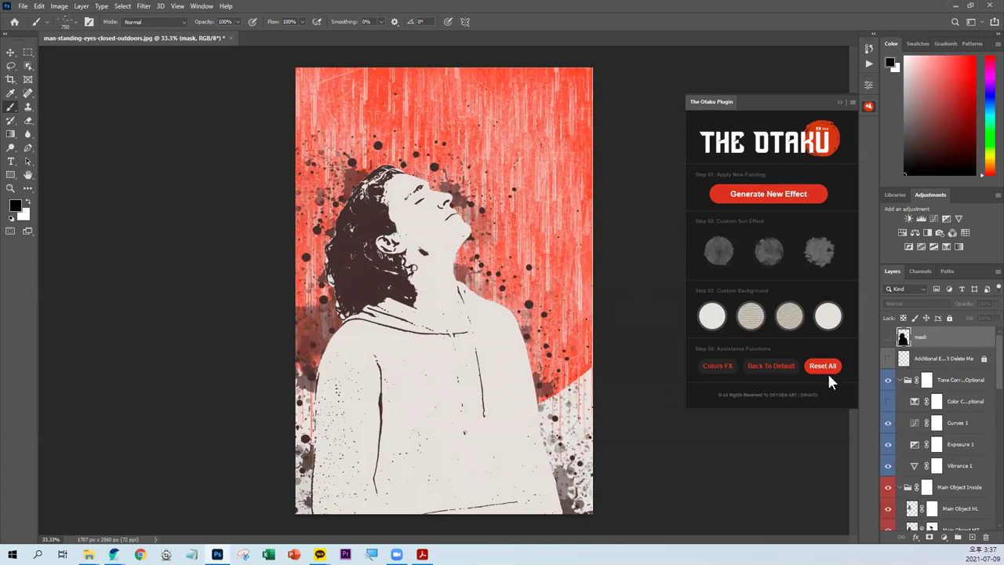
- Preview the brighter red, then the pale pink Custom Sun Effect swatches
{"action": "left_click", "coordinate": [11, 52]}
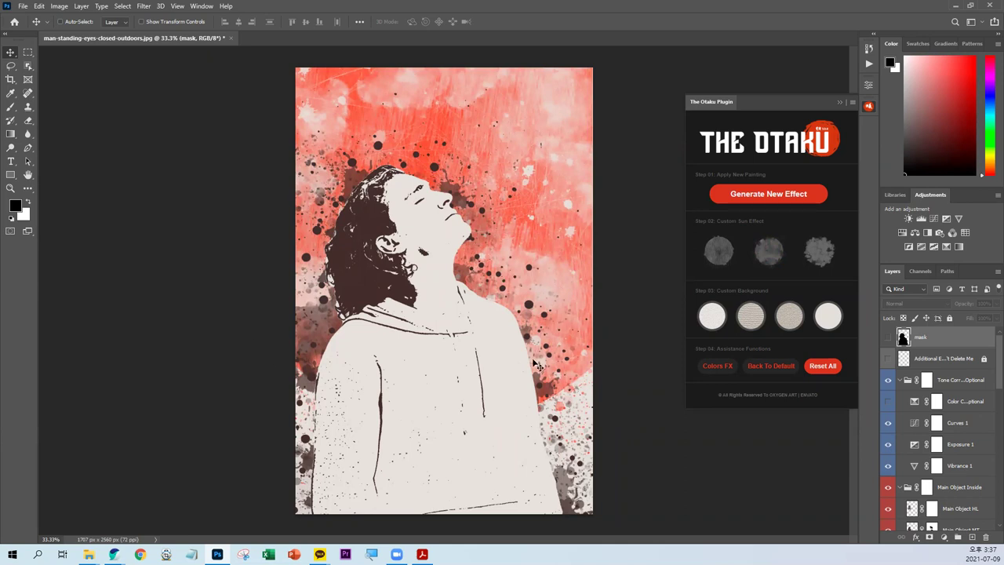
{"action": "left_click", "coordinate": [818, 250]}
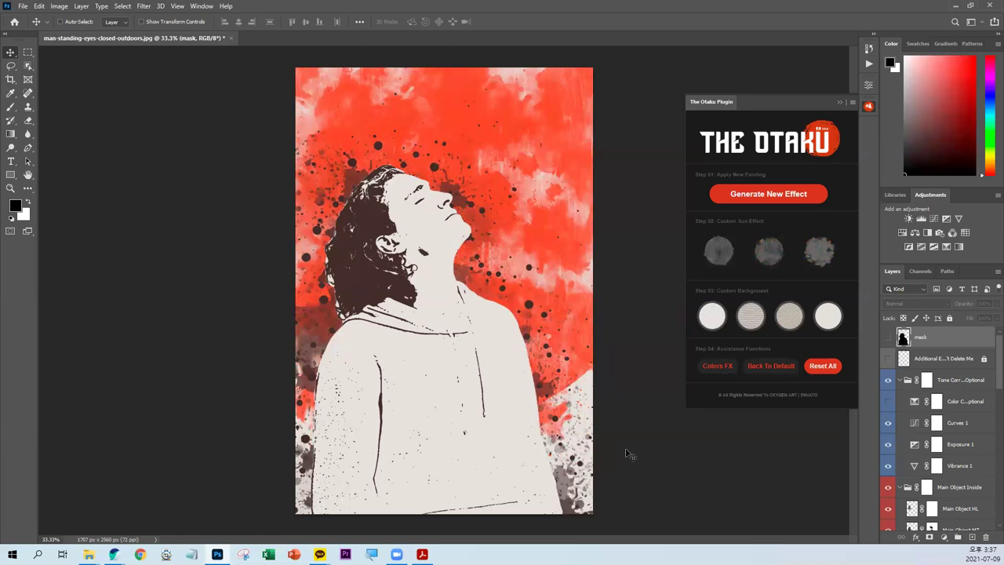
{"action": "left_click", "coordinate": [710, 318]}
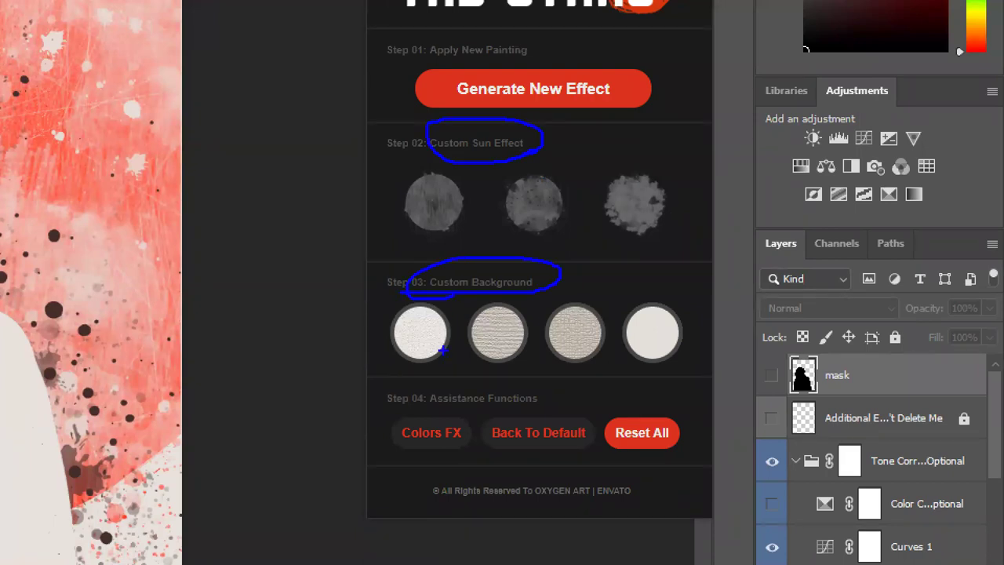
- Preview background textures two to four, revert to the first, and generate 20 Colors FX
{"action": "left_click_drag", "start_coordinate": [486, 361], "coordinate": [508, 377]}
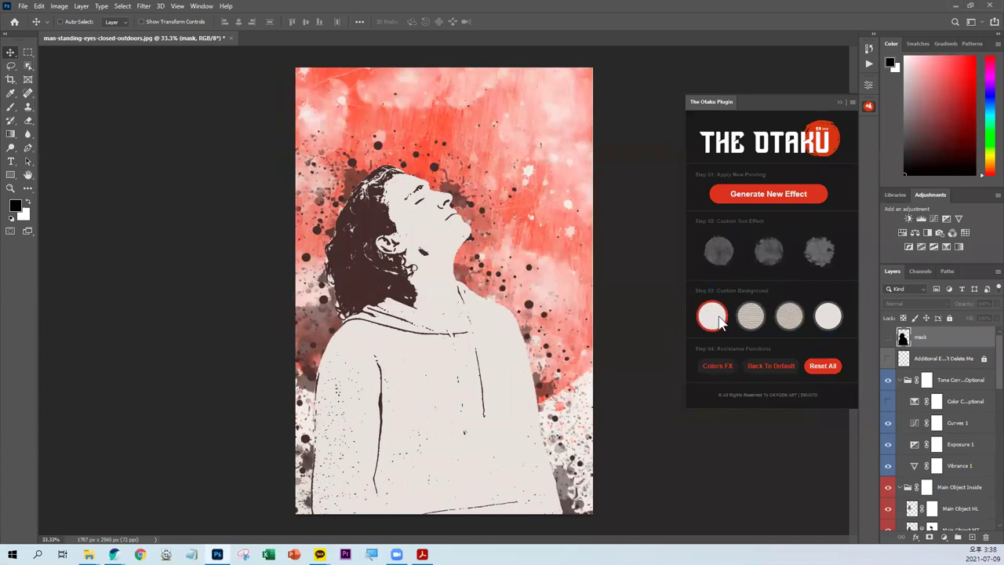
{"action": "left_click", "coordinate": [757, 320]}
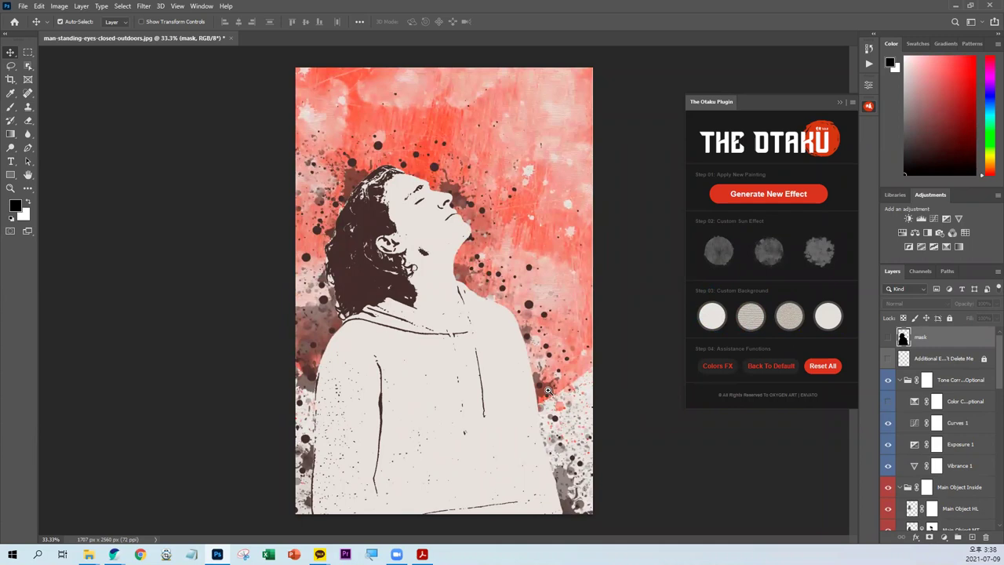
{"action": "scroll", "coordinate": [617, 490], "scroll_direction": "up", "scroll_amount": 5}
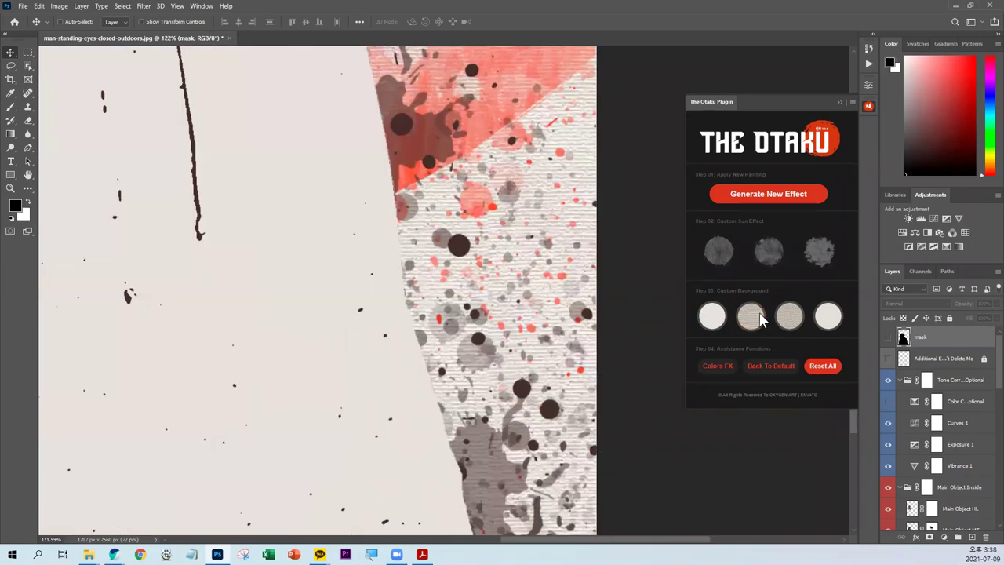
{"action": "left_click", "coordinate": [789, 317]}
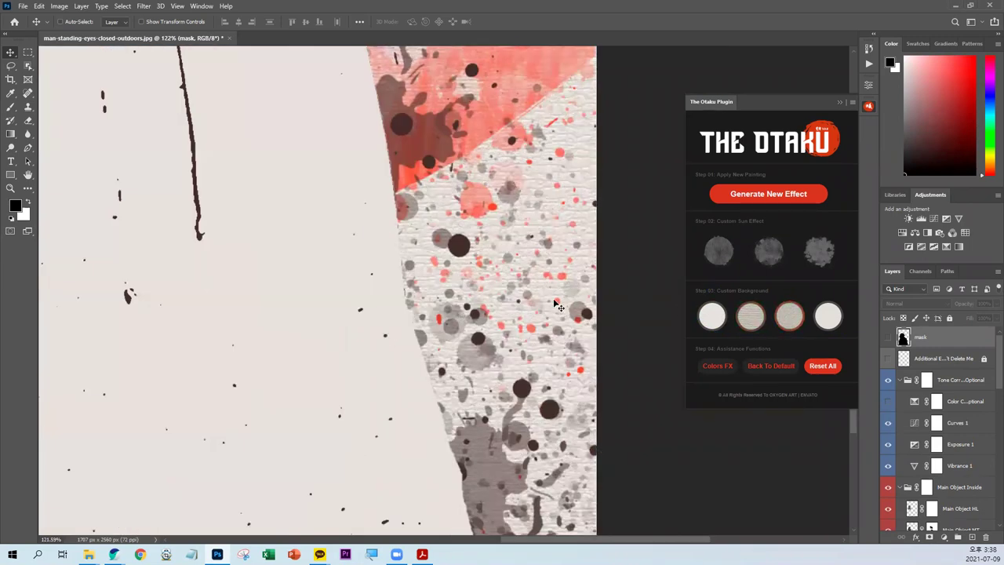
{"action": "left_click", "coordinate": [828, 316]}
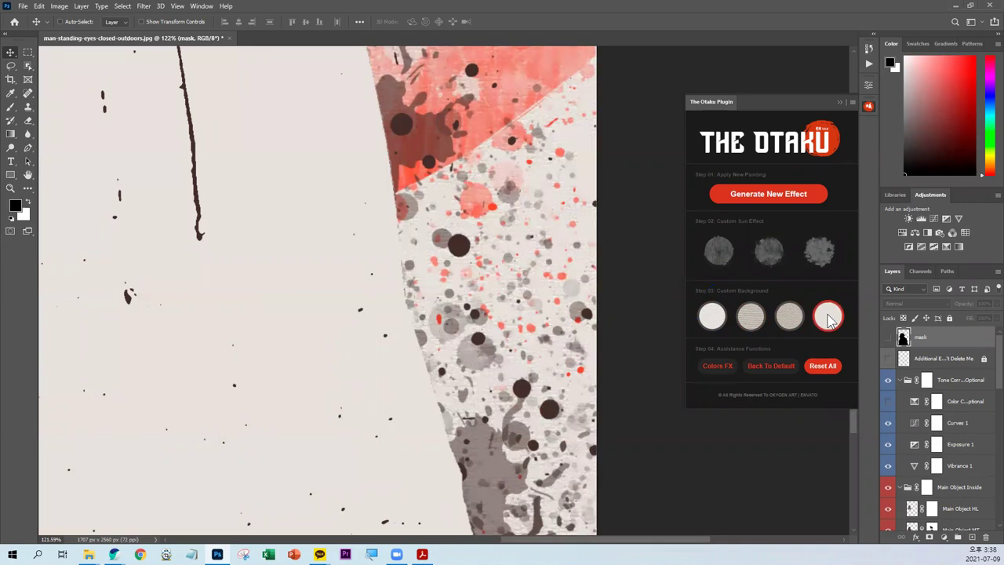
{"action": "left_click", "coordinate": [711, 317]}
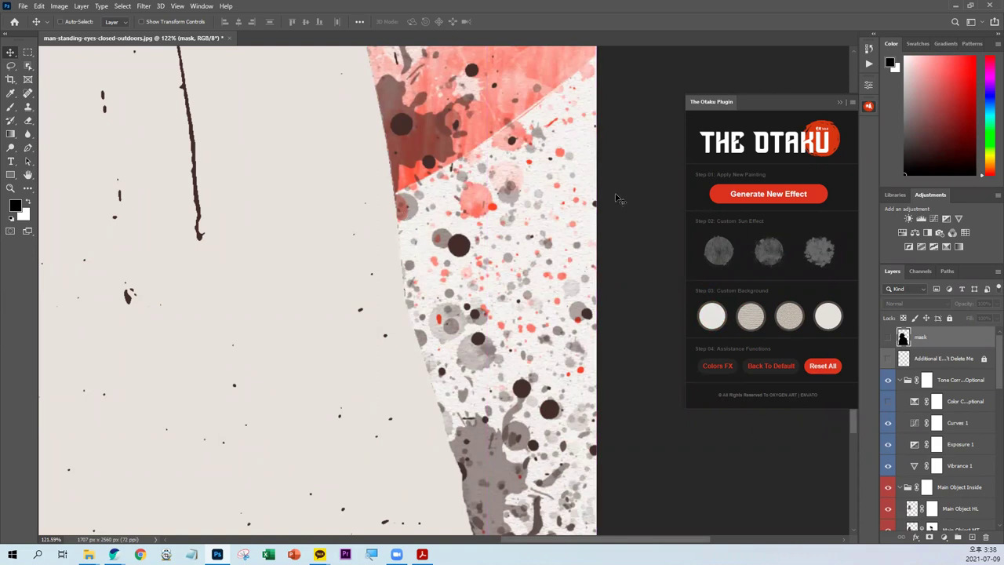
{"action": "key", "text": "ctrl+0"}
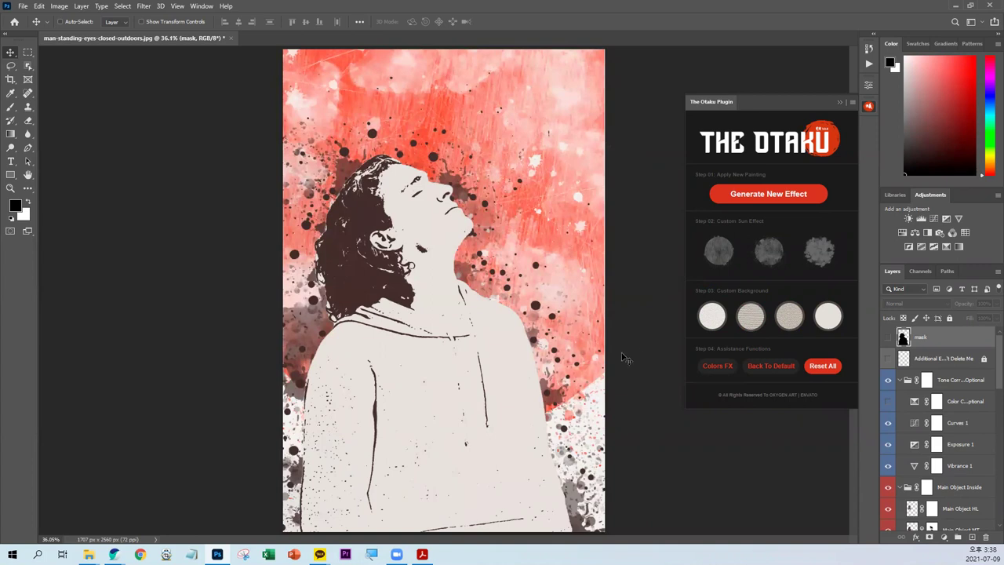
{"action": "left_click", "coordinate": [712, 371]}
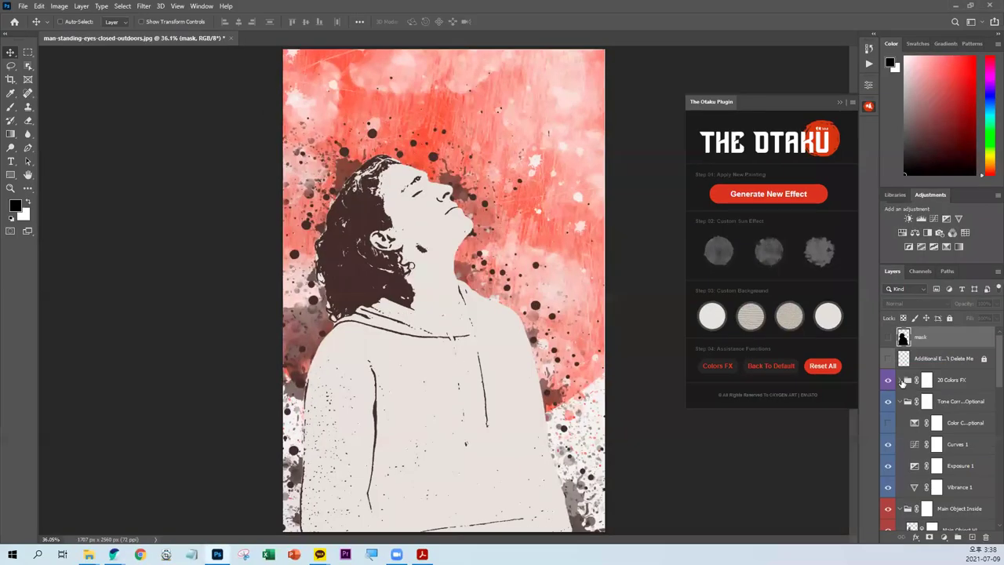
- Expand the 20 Colors FX group and enlarge the layer list to show its variations
{"action": "left_click", "coordinate": [901, 382]}
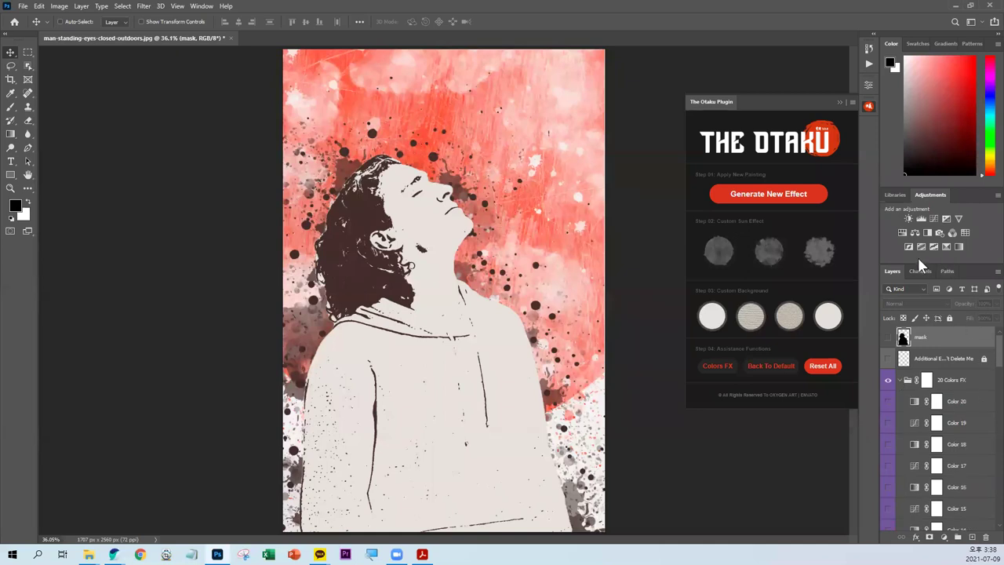
{"action": "left_click_drag", "start_coordinate": [918, 262], "coordinate": [918, 249]}
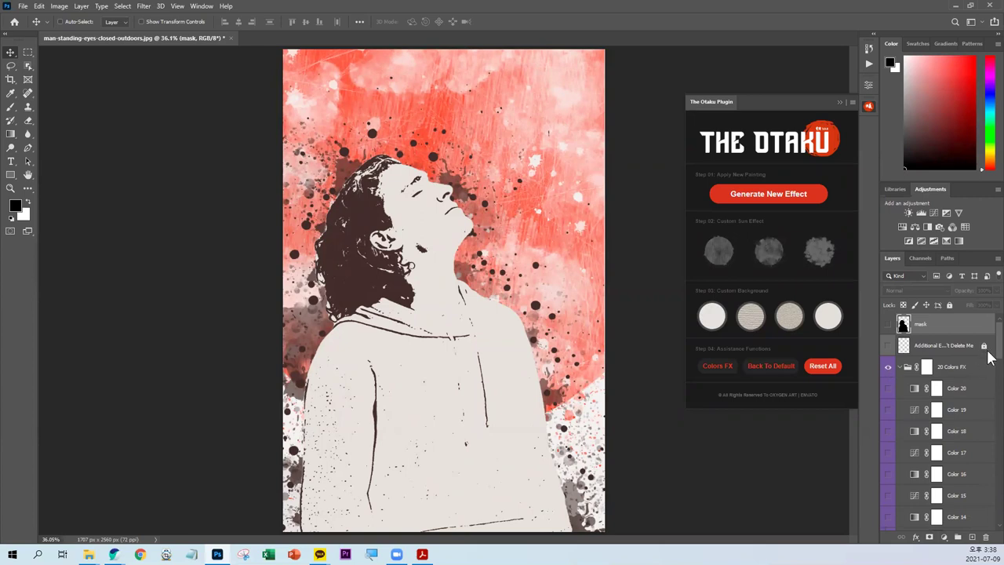
{"action": "scroll", "coordinate": [990, 365], "scroll_direction": "down", "scroll_amount": 2}
{"action": "scroll", "coordinate": [990, 365], "scroll_direction": "down", "scroll_amount": 3}
{"action": "scroll", "coordinate": [990, 408], "scroll_direction": "down", "scroll_amount": 3}
{"action": "scroll", "coordinate": [990, 427], "scroll_direction": "down", "scroll_amount": 2}
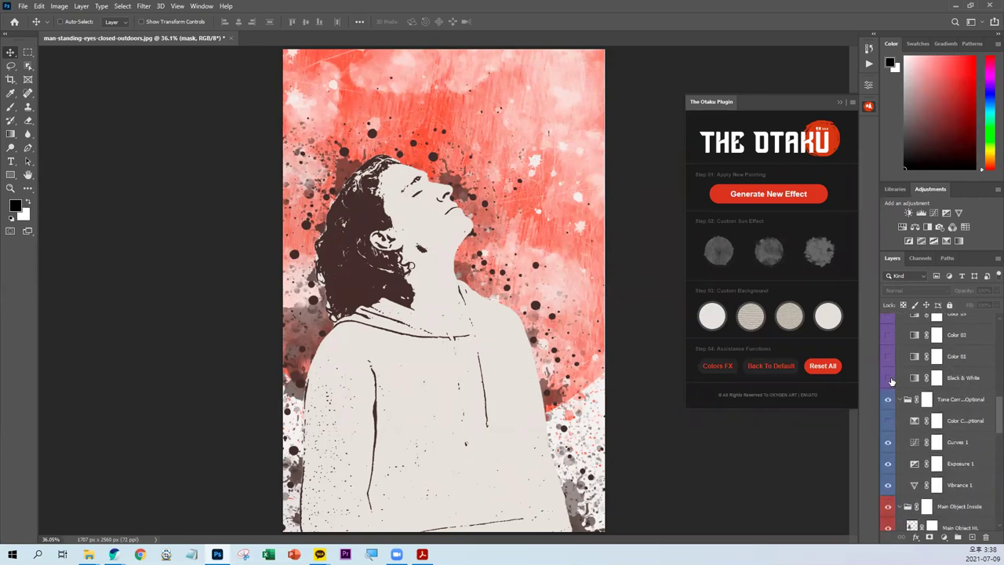
- Preview Black & White through Color 04, ending with Color 05 visible and selected
{"action": "left_click", "coordinate": [888, 378]}
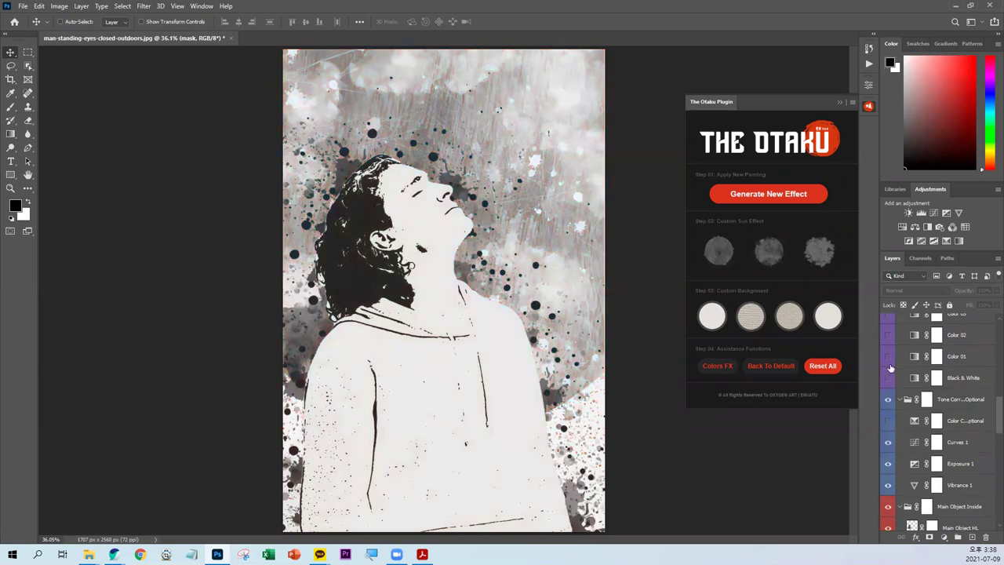
{"action": "left_click", "coordinate": [889, 358]}
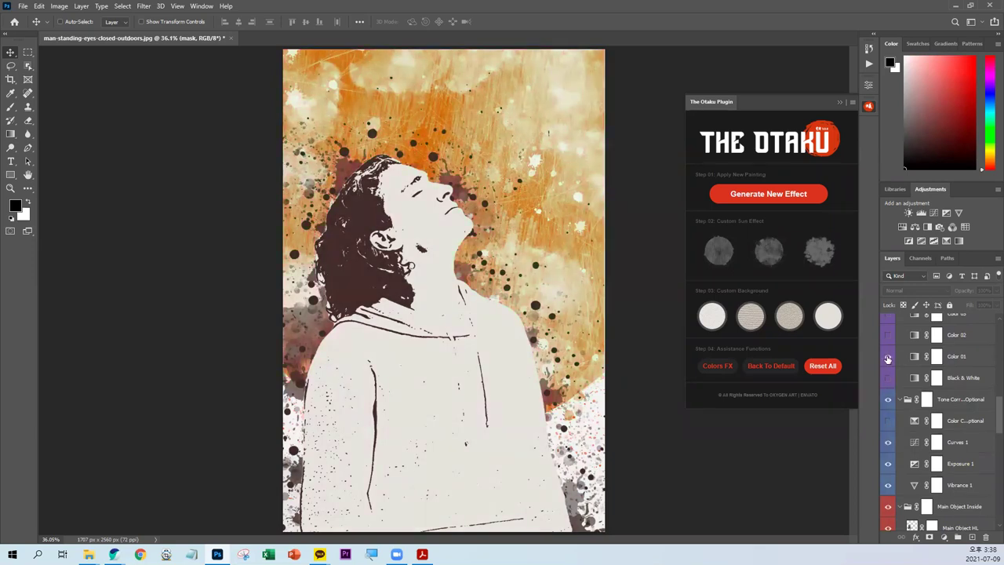
{"action": "left_click", "coordinate": [889, 337]}
{"action": "scroll", "coordinate": [889, 338], "scroll_direction": "up", "scroll_amount": 1}
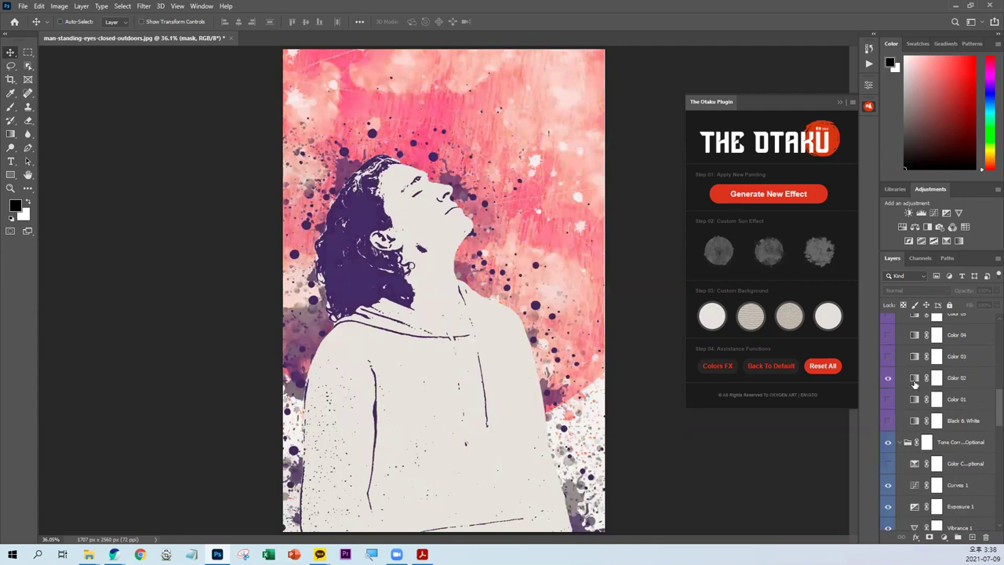
{"action": "left_click", "coordinate": [889, 358]}
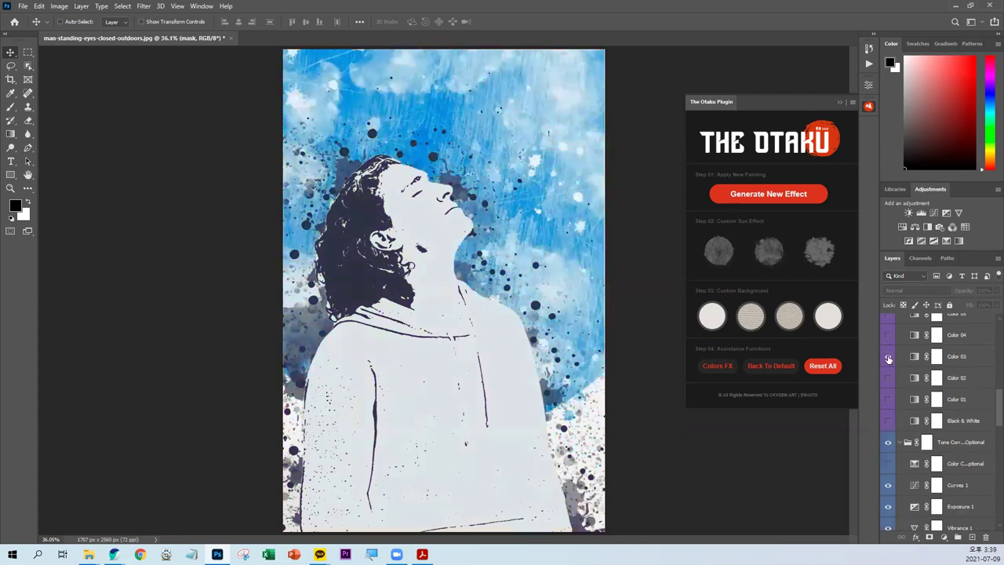
{"action": "scroll", "coordinate": [889, 358], "scroll_direction": "up", "scroll_amount": 1}
{"action": "left_click", "coordinate": [888, 381]}
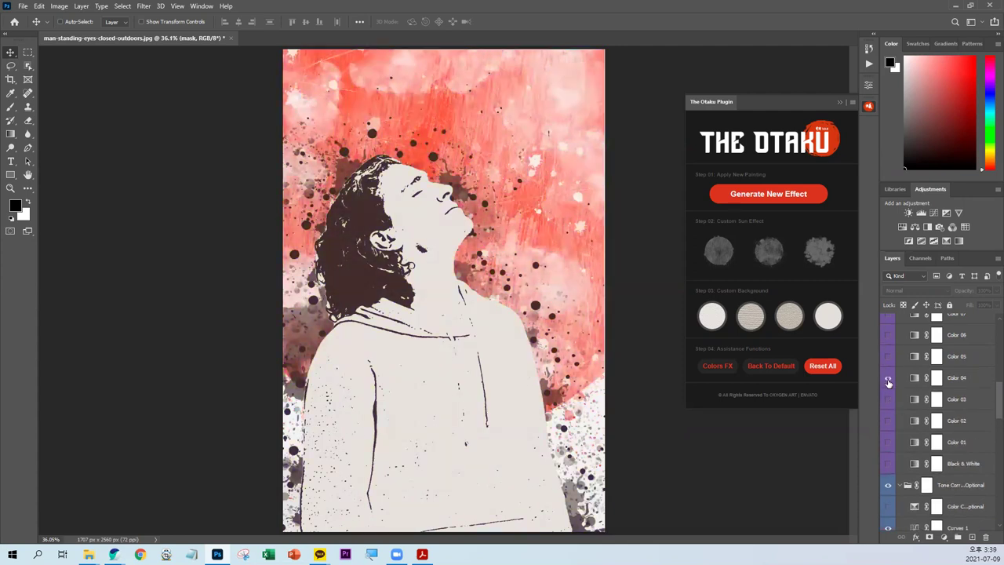
{"action": "left_click", "coordinate": [889, 359]}
{"action": "left_click", "coordinate": [912, 359]}
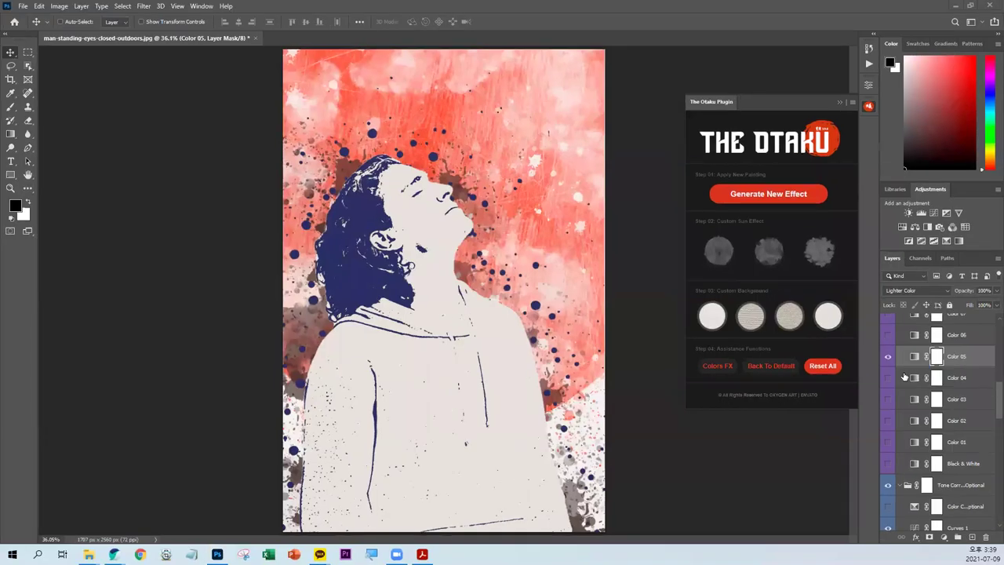
- Open Color 05's gradient map settings, then swap through Color 06 to Color 07
{"action": "double_click", "coordinate": [914, 358]}
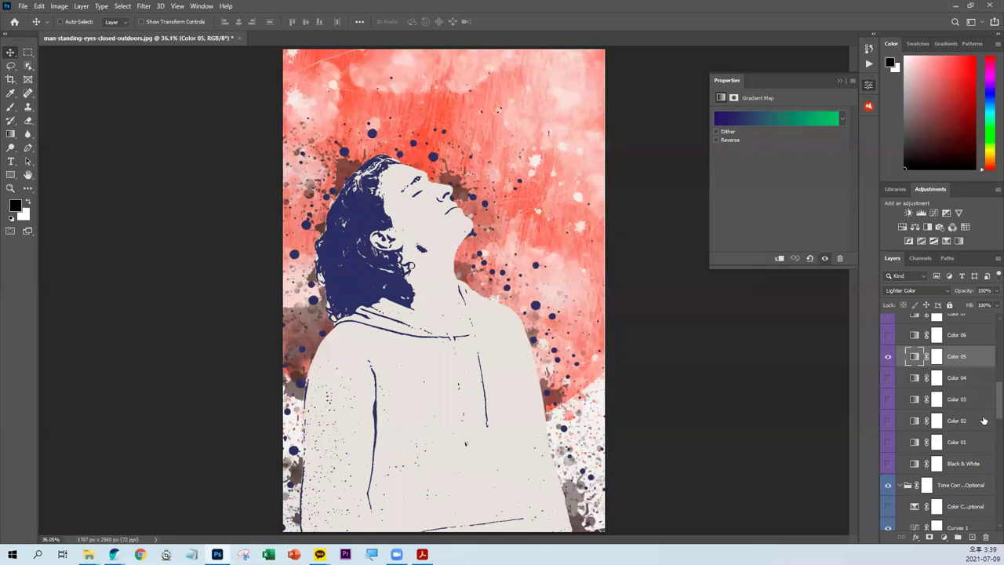
{"action": "left_click", "coordinate": [889, 358]}
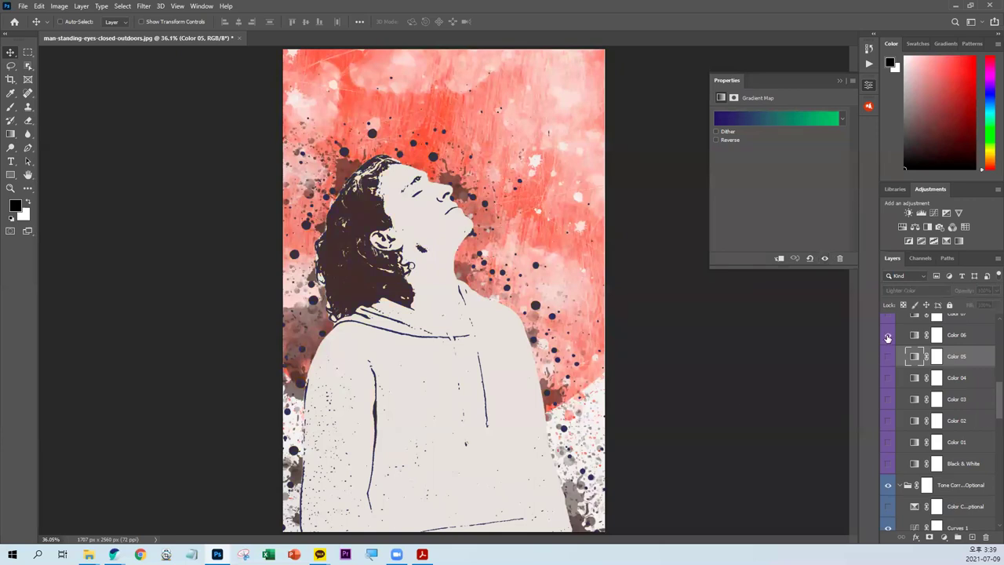
{"action": "left_click", "coordinate": [888, 337]}
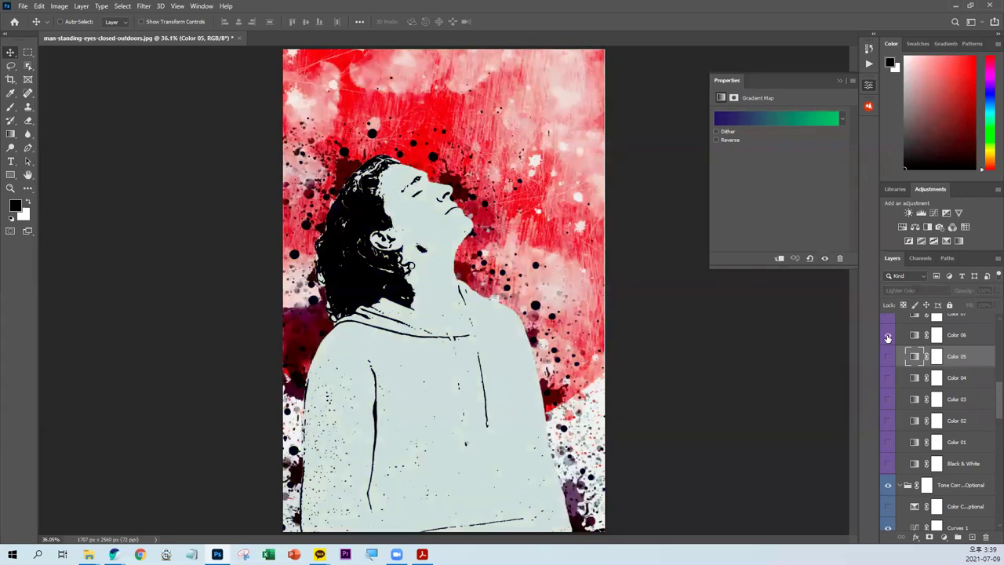
{"action": "left_click", "coordinate": [977, 334]}
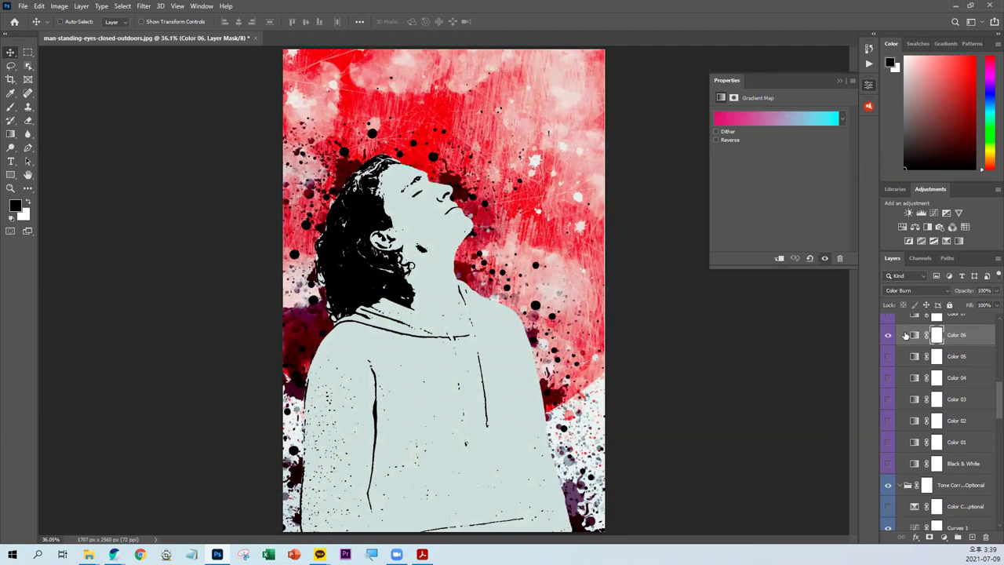
{"action": "scroll", "coordinate": [901, 337], "scroll_direction": "up", "scroll_amount": 1}
{"action": "left_click", "coordinate": [888, 357]}
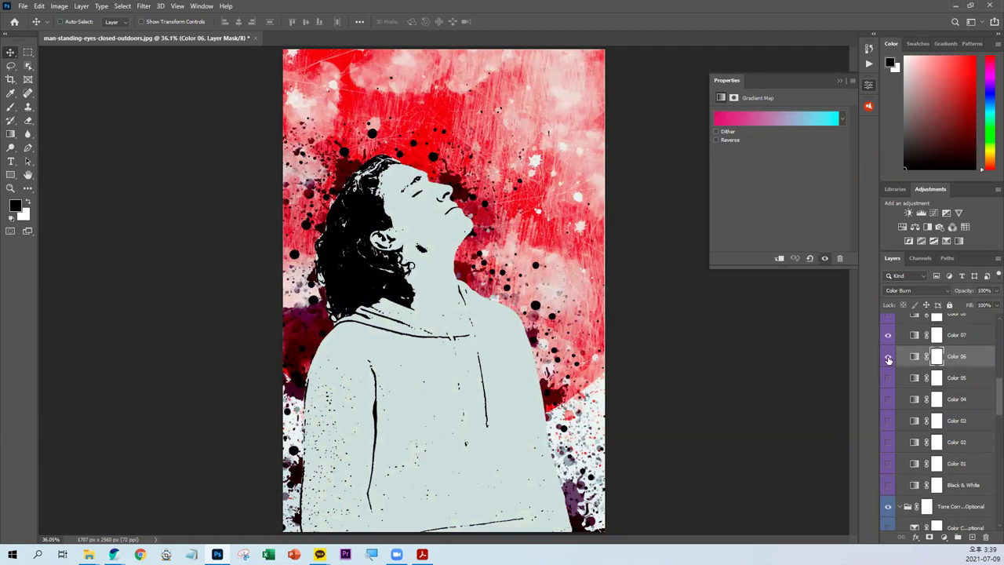
{"action": "left_click", "coordinate": [888, 335]}
- Preview the Color 09, Color 10 and Color 11 variations one at a time
{"action": "scroll", "coordinate": [906, 349], "scroll_direction": "up", "scroll_amount": 2}
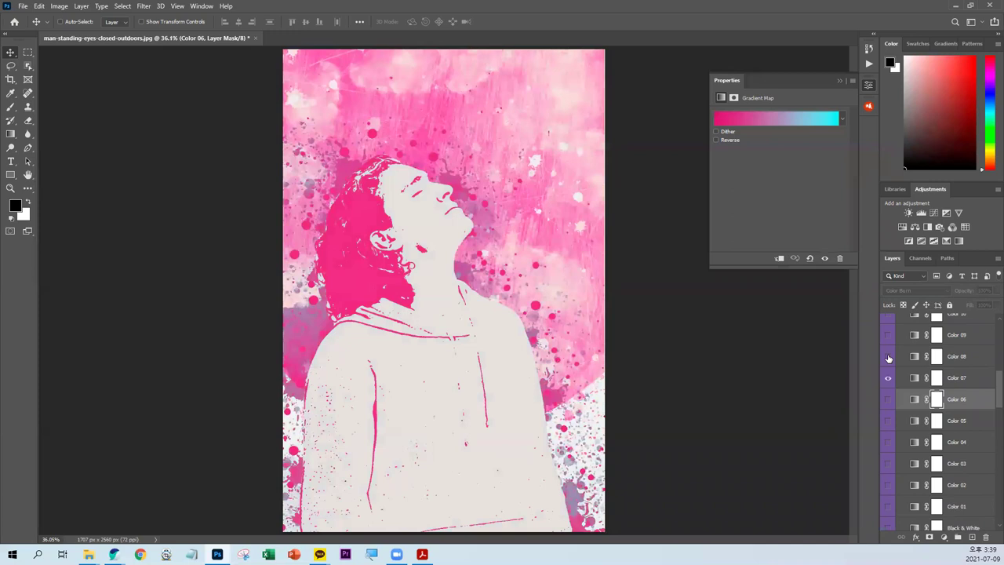
{"action": "scroll", "coordinate": [889, 393], "scroll_direction": "up", "scroll_amount": 3}
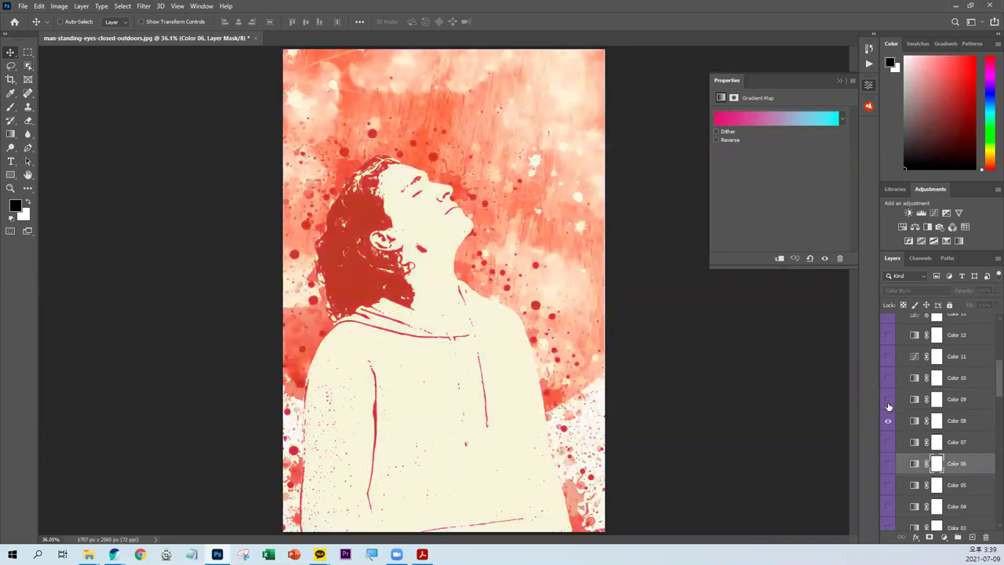
{"action": "left_click", "coordinate": [887, 401]}
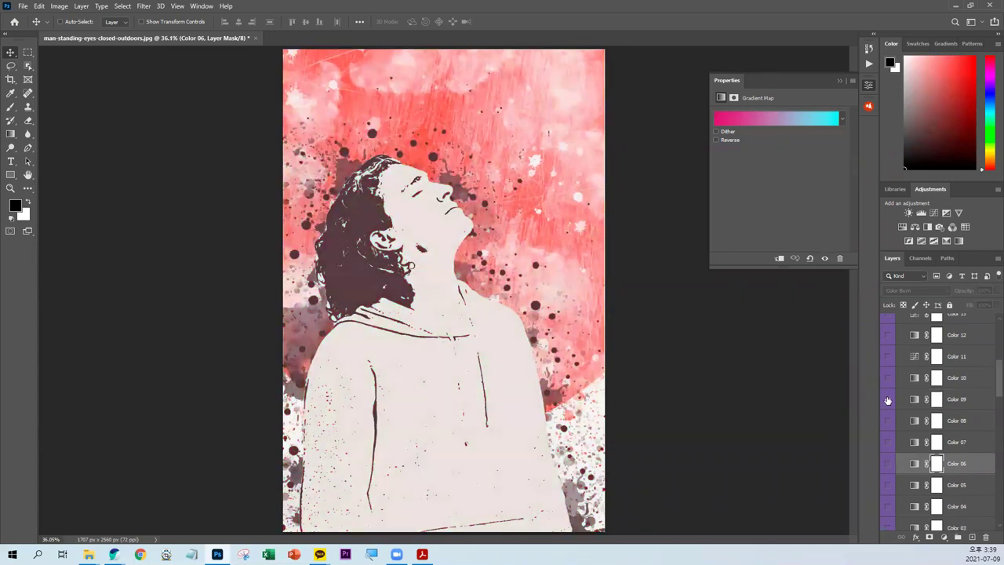
{"action": "left_click", "coordinate": [888, 377]}
{"action": "left_click", "coordinate": [889, 399]}
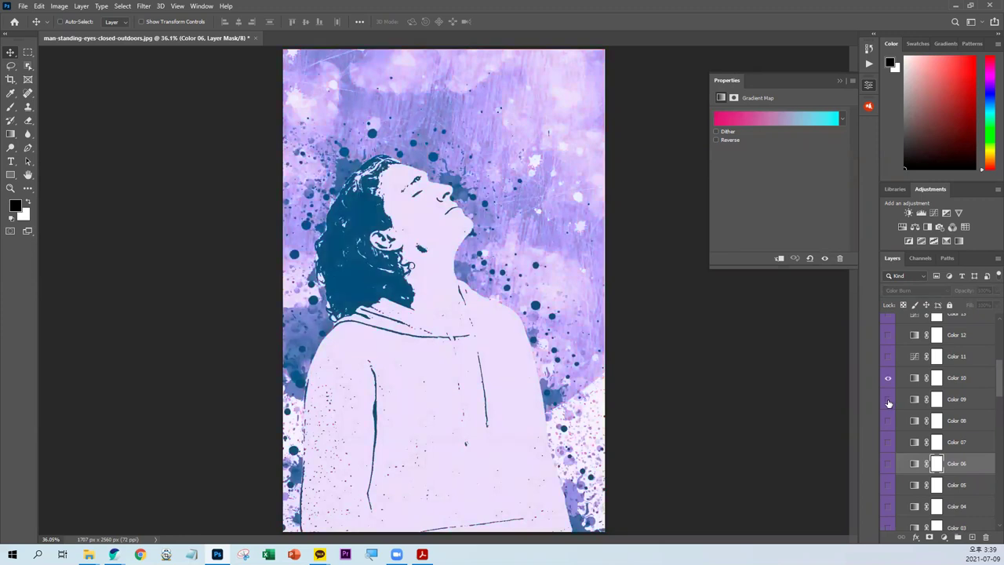
{"action": "left_click", "coordinate": [888, 356]}
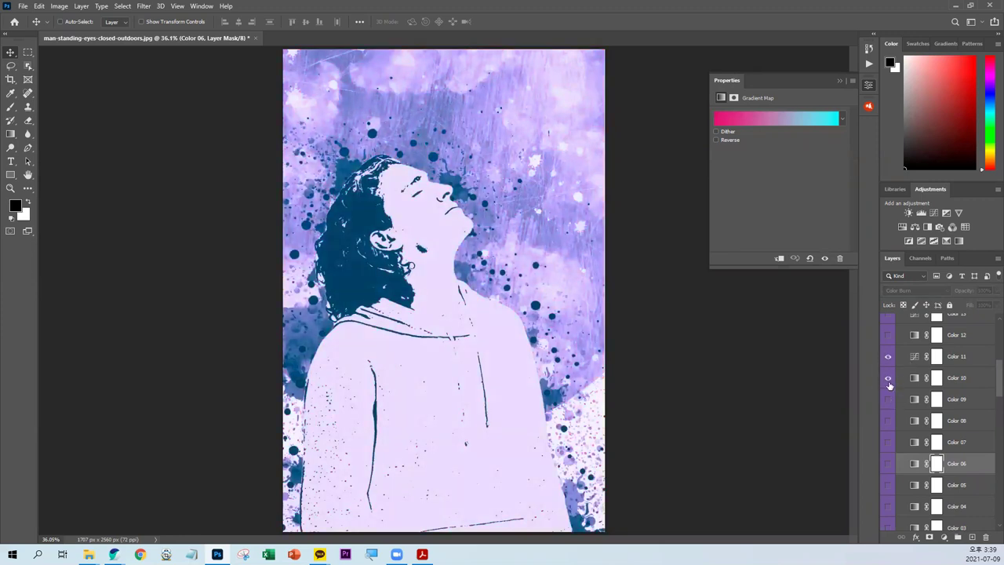
{"action": "left_click", "coordinate": [889, 378]}
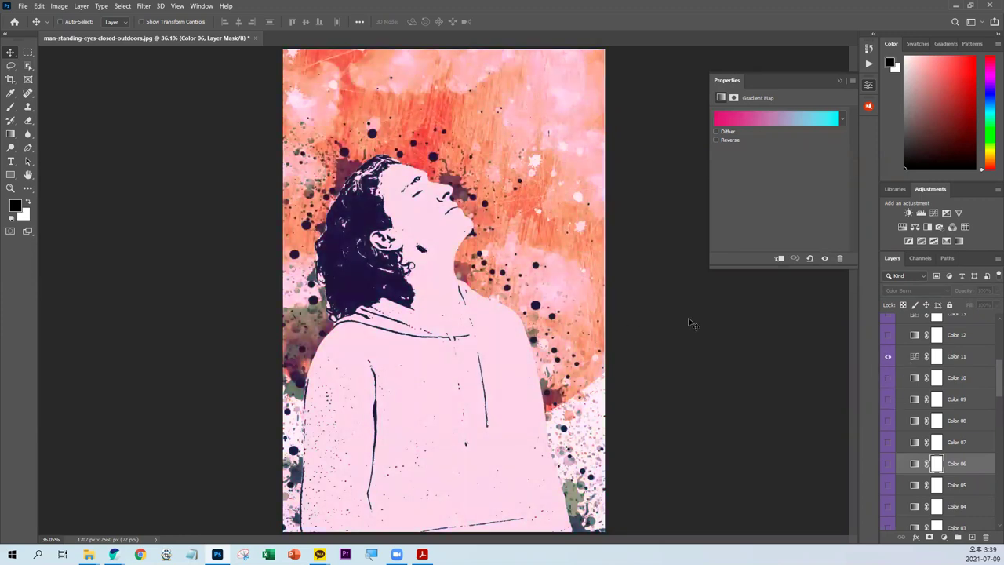
- Bend the Color 11 curve darker, then show and select the Color 12 variation
{"action": "left_click", "coordinate": [973, 358]}
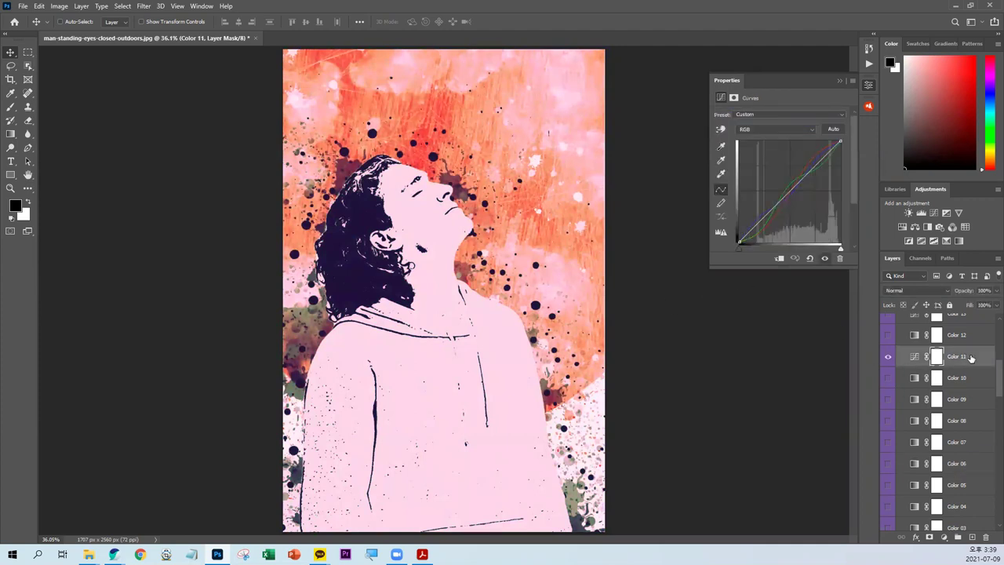
{"action": "left_click", "coordinate": [889, 380]}
{"action": "left_click", "coordinate": [886, 380]}
{"action": "left_click_drag", "start_coordinate": [813, 167], "coordinate": [802, 188]}
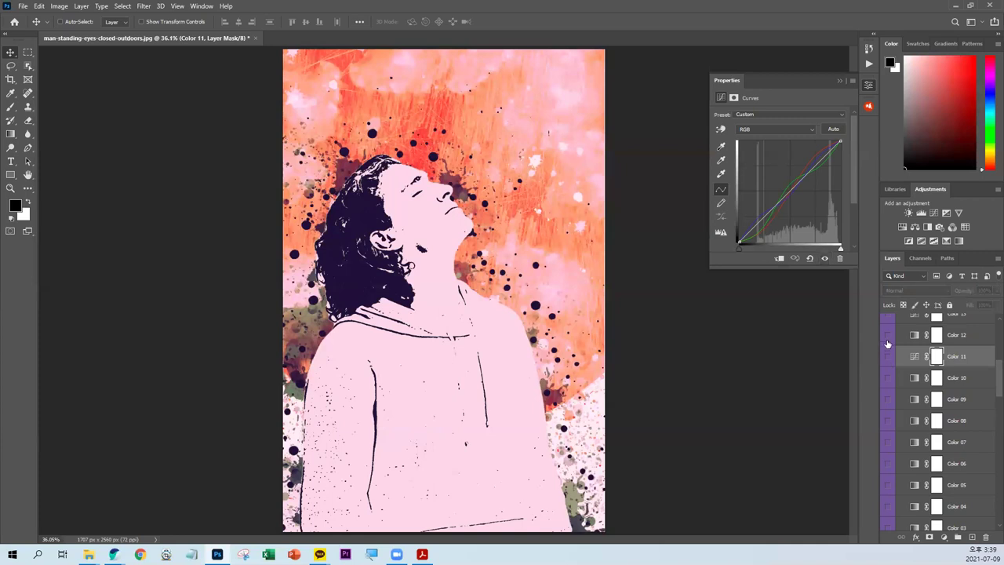
{"action": "left_click", "coordinate": [887, 336]}
{"action": "left_click", "coordinate": [972, 335]}
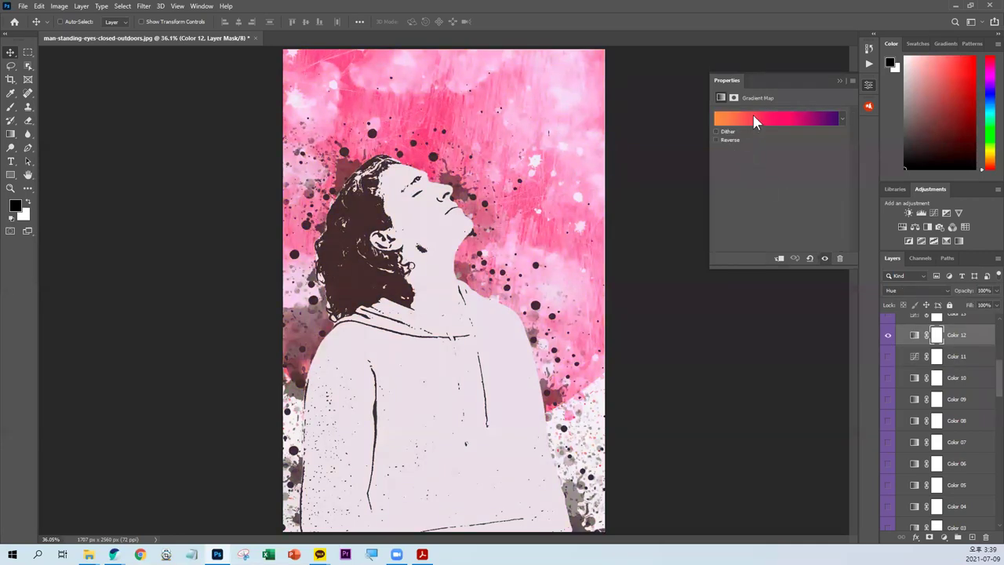
- Change the Color 12 gradient's middle stop to cyan (13e1f9) and apply the gradient
{"action": "left_click", "coordinate": [775, 119]}
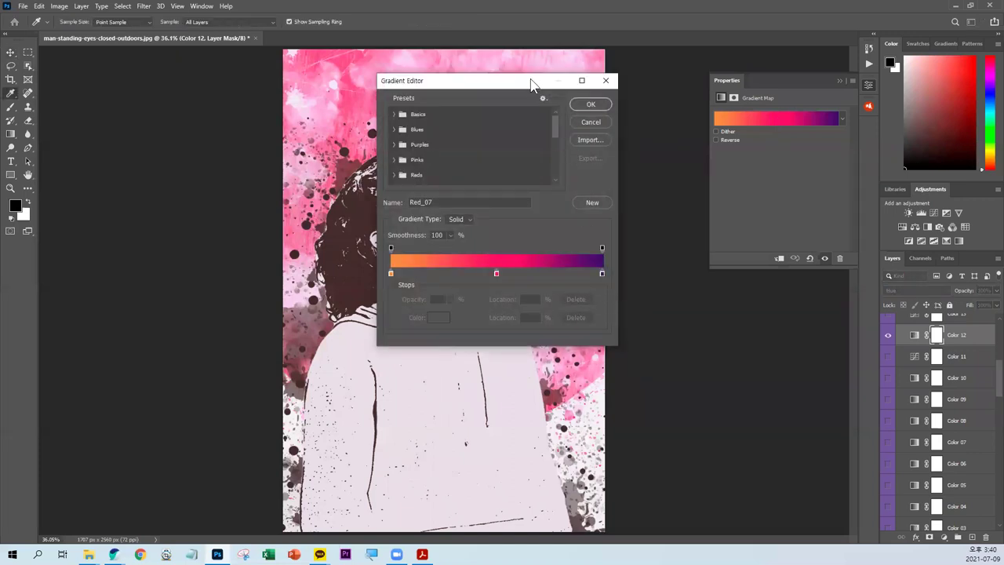
{"action": "left_click_drag", "start_coordinate": [529, 83], "coordinate": [809, 123]}
{"action": "left_click", "coordinate": [775, 313]}
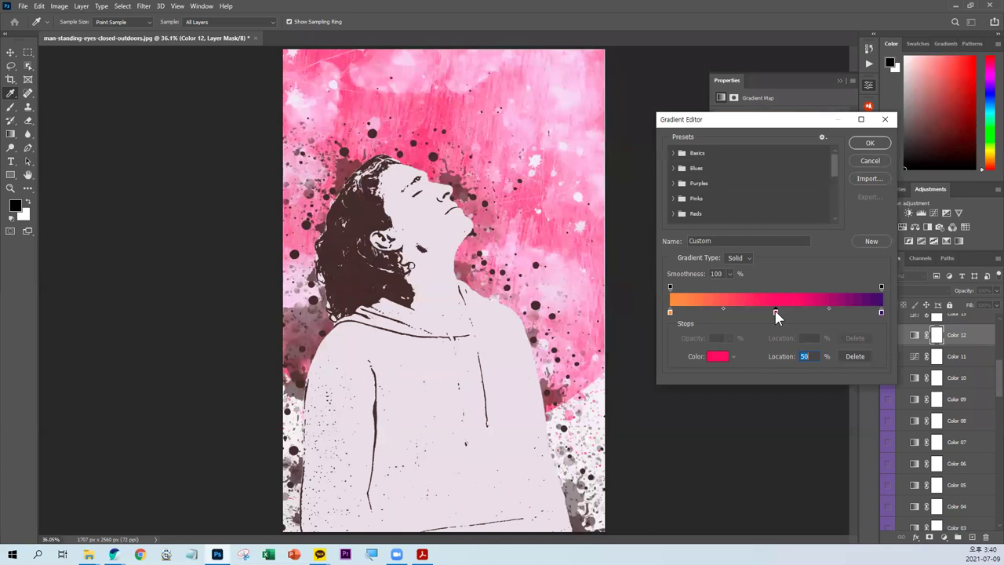
{"action": "double_click", "coordinate": [775, 314]}
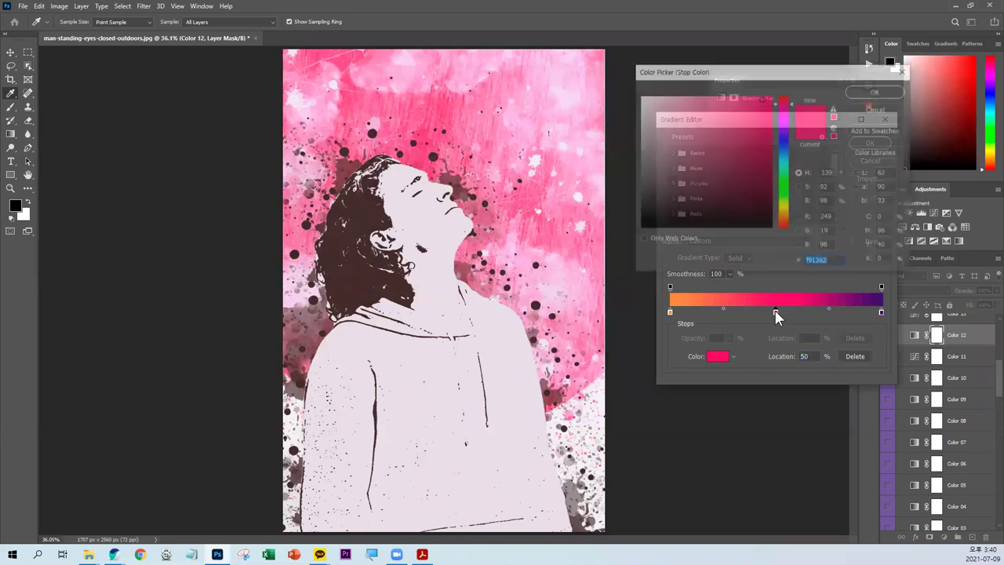
{"action": "left_click", "coordinate": [787, 162]}
{"action": "left_click_drag", "start_coordinate": [787, 163], "coordinate": [787, 164]}
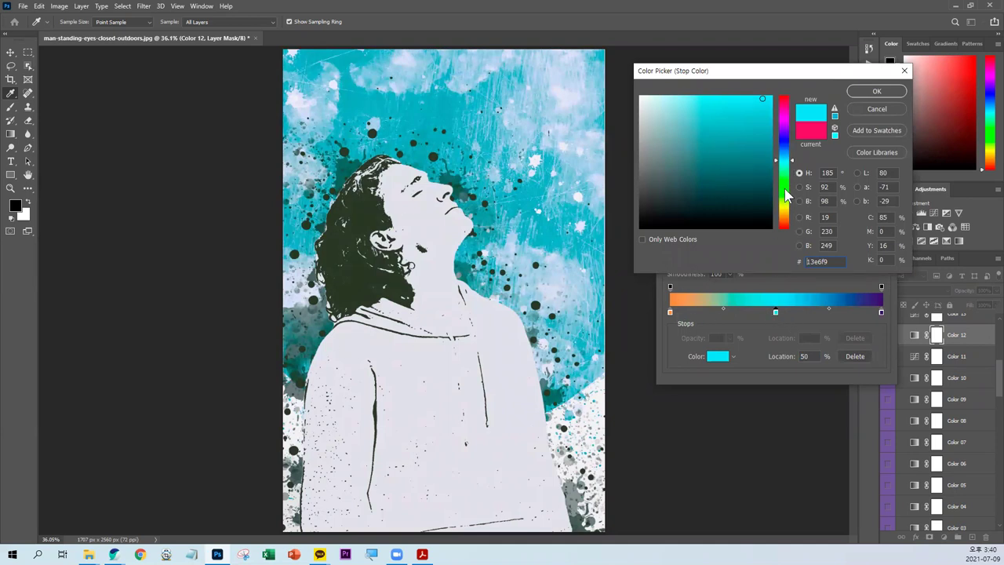
{"action": "left_click_drag", "start_coordinate": [792, 160], "coordinate": [793, 225]}
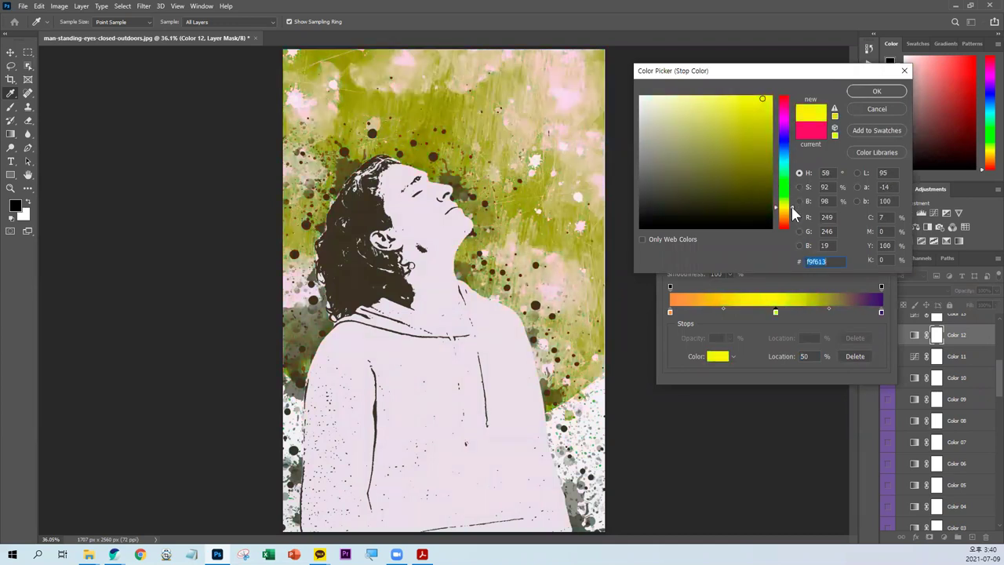
{"action": "left_click_drag", "start_coordinate": [793, 225], "coordinate": [792, 162]}
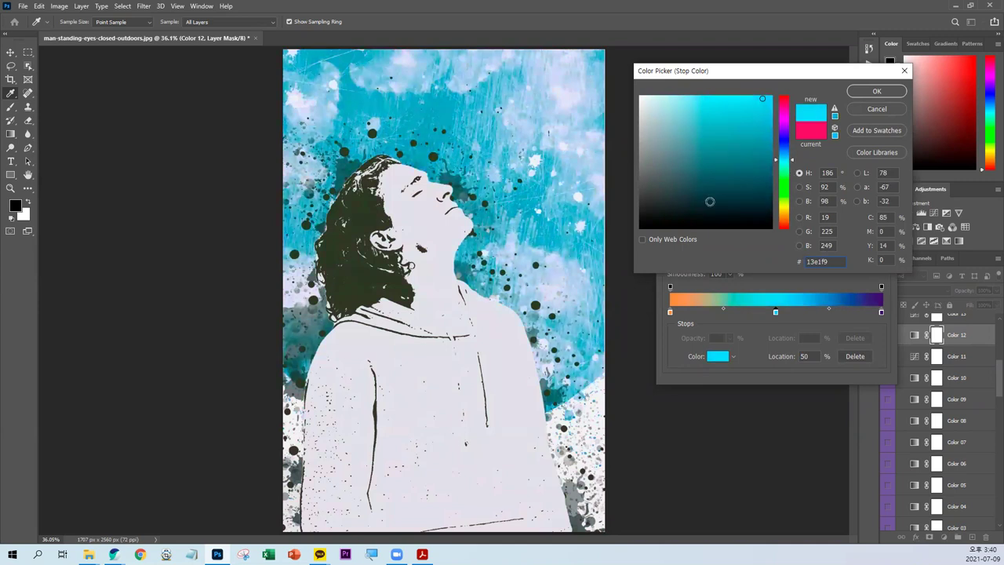
{"action": "left_click", "coordinate": [879, 91]}
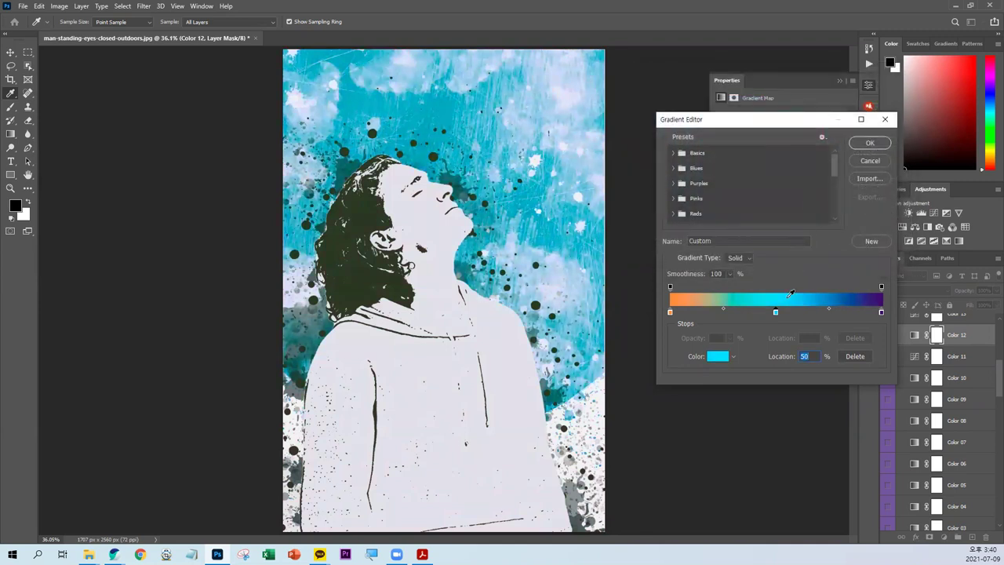
{"action": "left_click", "coordinate": [868, 142]}
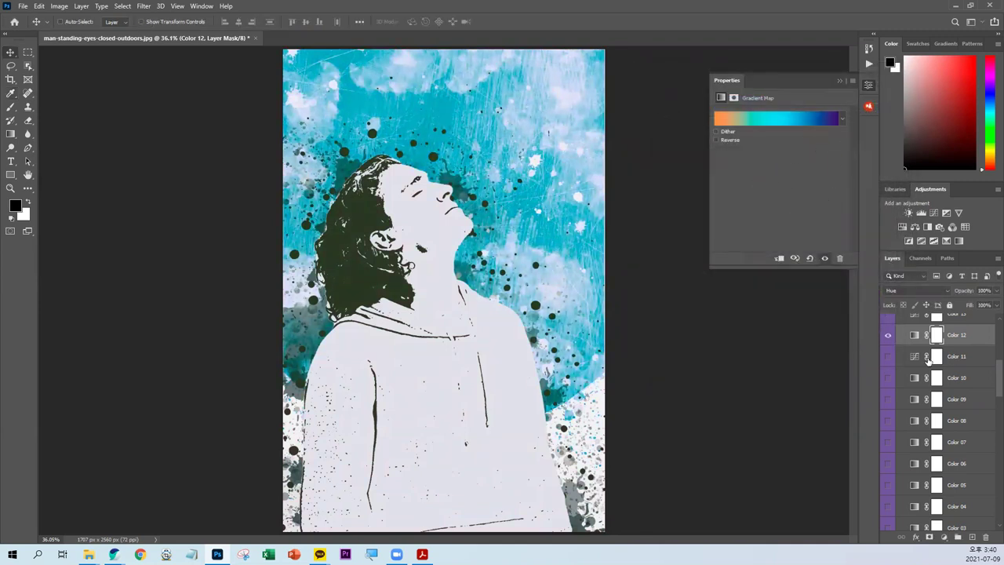
- Apply a gray-blue Grays gradient preset to the Color 12 map and close Properties
{"action": "left_click", "coordinate": [842, 119]}
{"action": "left_click", "coordinate": [842, 119]}
{"action": "left_click_drag", "start_coordinate": [820, 159], "coordinate": [819, 163]}
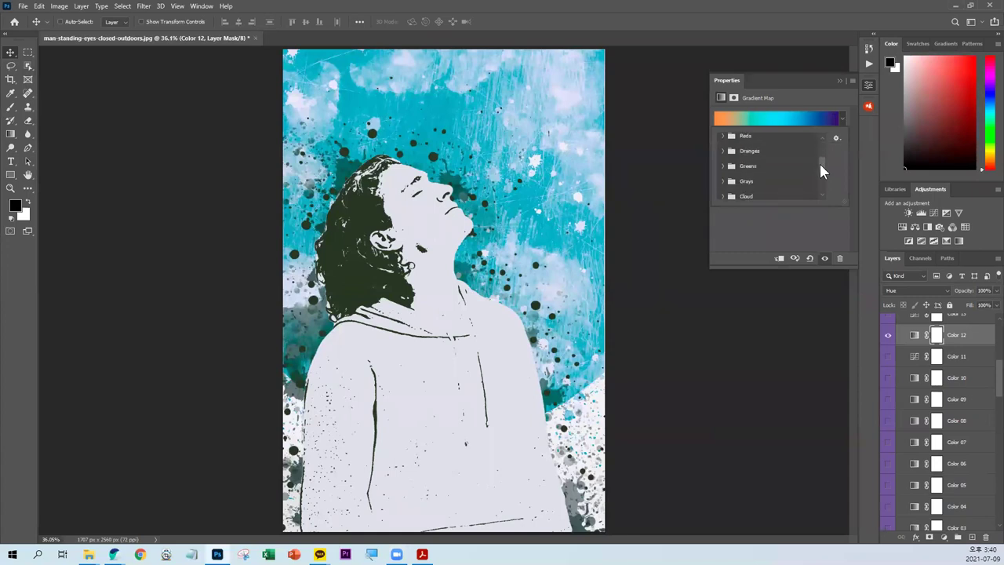
{"action": "left_click", "coordinate": [732, 196]}
{"action": "left_click", "coordinate": [736, 194]}
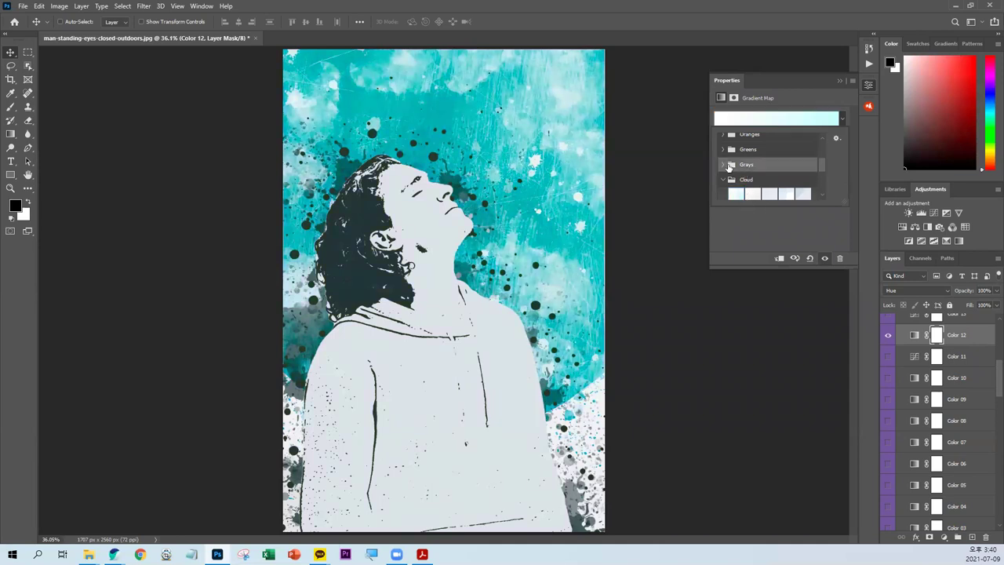
{"action": "left_click", "coordinate": [723, 167]}
{"action": "left_click", "coordinate": [783, 193]}
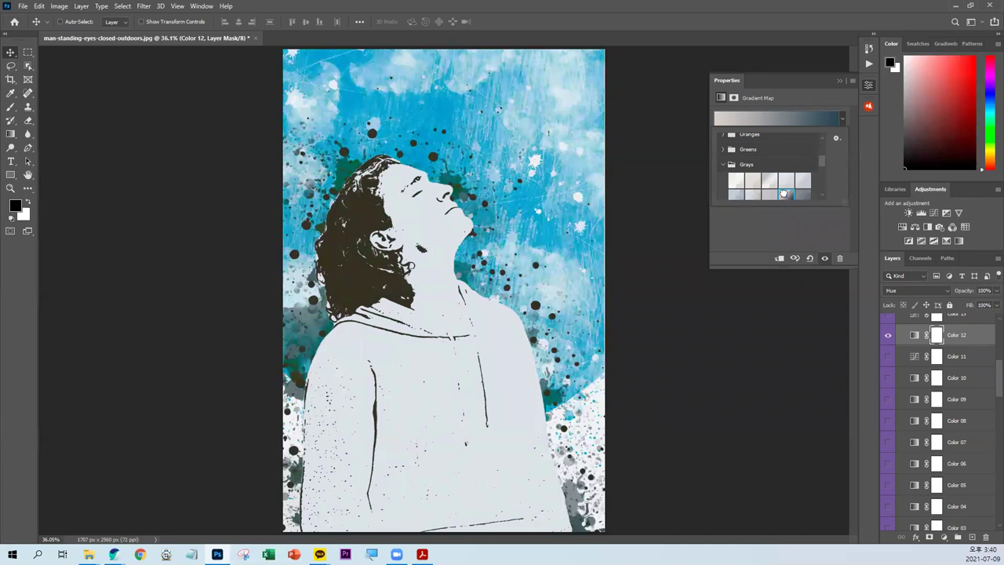
{"action": "double_click", "coordinate": [785, 195]}
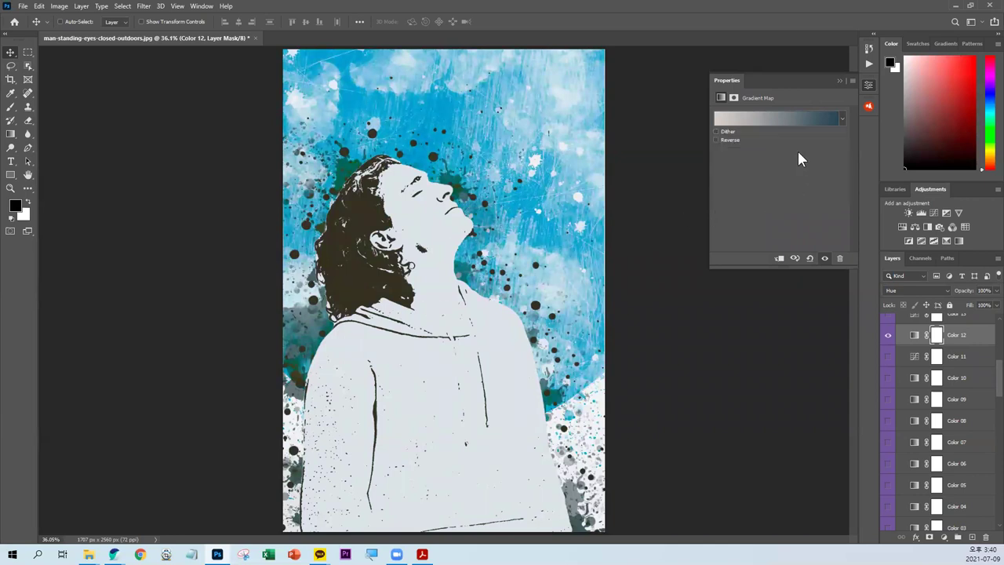
{"action": "left_click", "coordinate": [869, 85]}
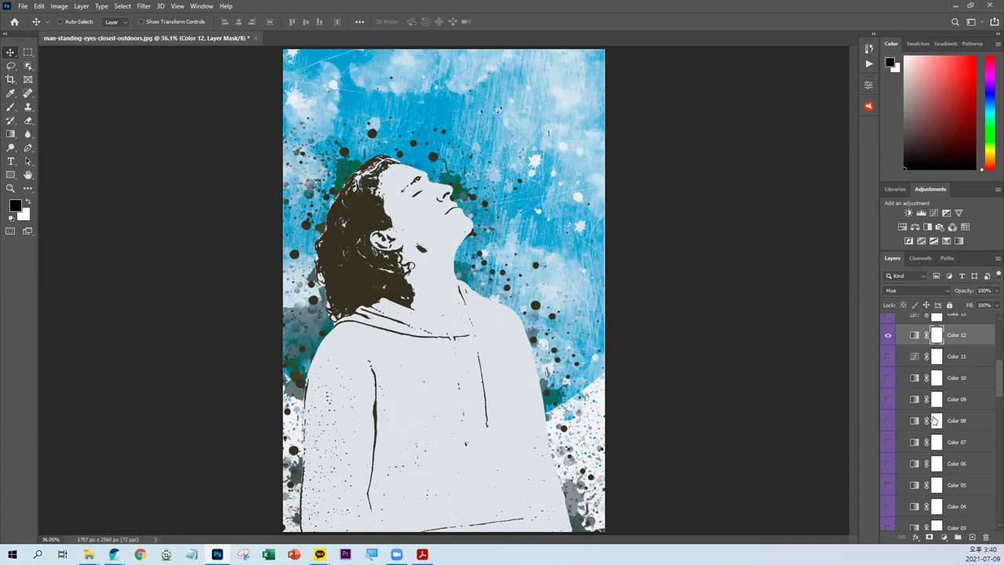
- Reset The Otaku effect to default, reapply Colors FX, and show the Color 20 variation
{"action": "scroll", "coordinate": [943, 361], "scroll_direction": "up", "scroll_amount": 2}
{"action": "scroll", "coordinate": [944, 361], "scroll_direction": "up", "scroll_amount": 3}
{"action": "scroll", "coordinate": [943, 361], "scroll_direction": "up", "scroll_amount": 3}
{"action": "left_click", "coordinate": [868, 105]}
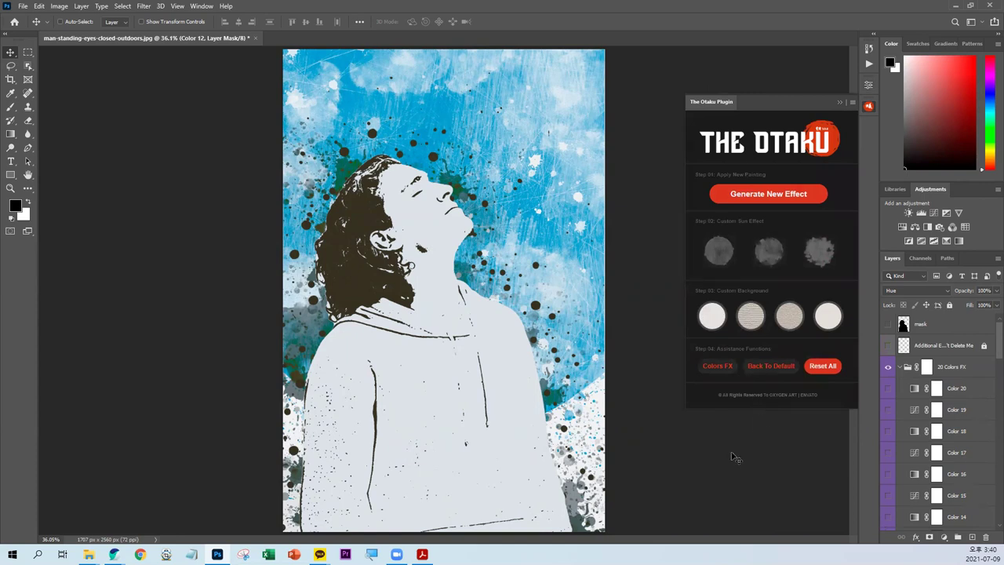
{"action": "left_click", "coordinate": [769, 366]}
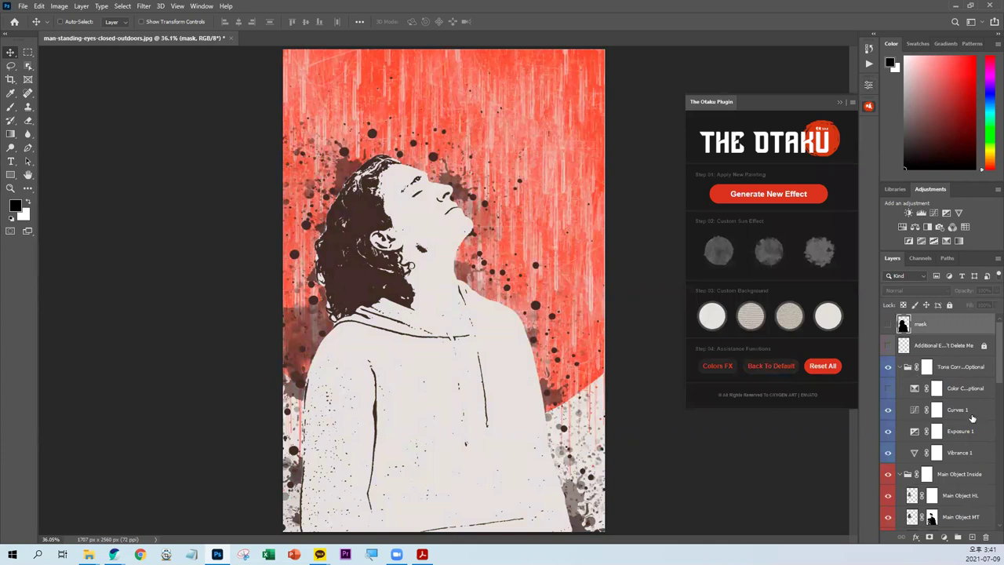
{"action": "left_click", "coordinate": [777, 248]}
{"action": "left_click", "coordinate": [713, 367]}
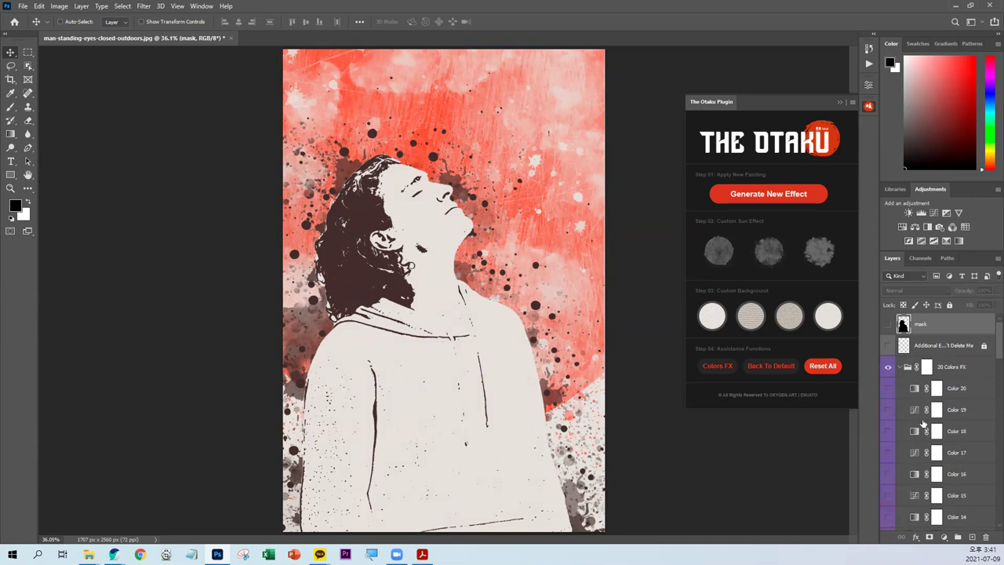
{"action": "left_click", "coordinate": [888, 390]}
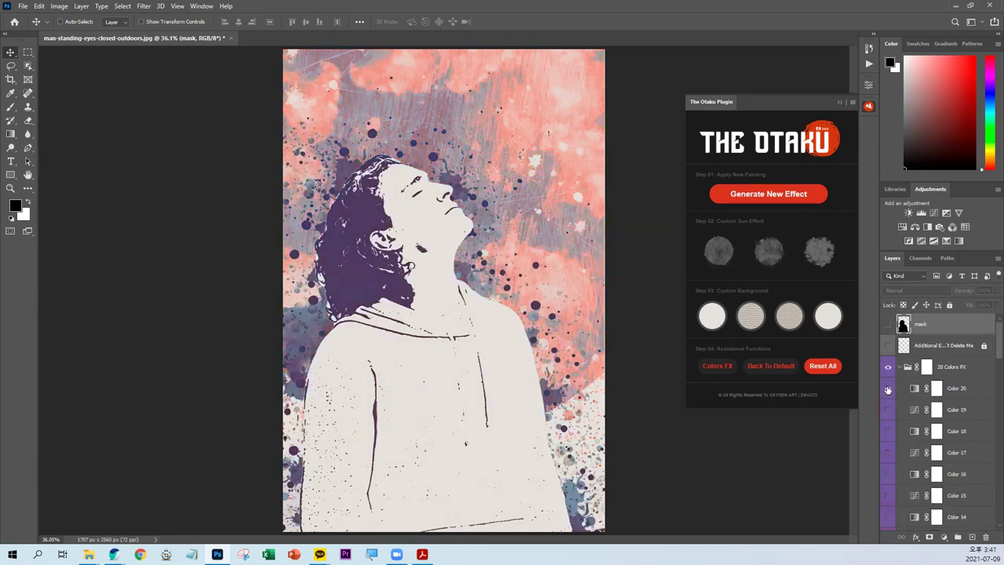
- Swap the visible Color 20 variation for Color 19
{"action": "left_click", "coordinate": [888, 389]}
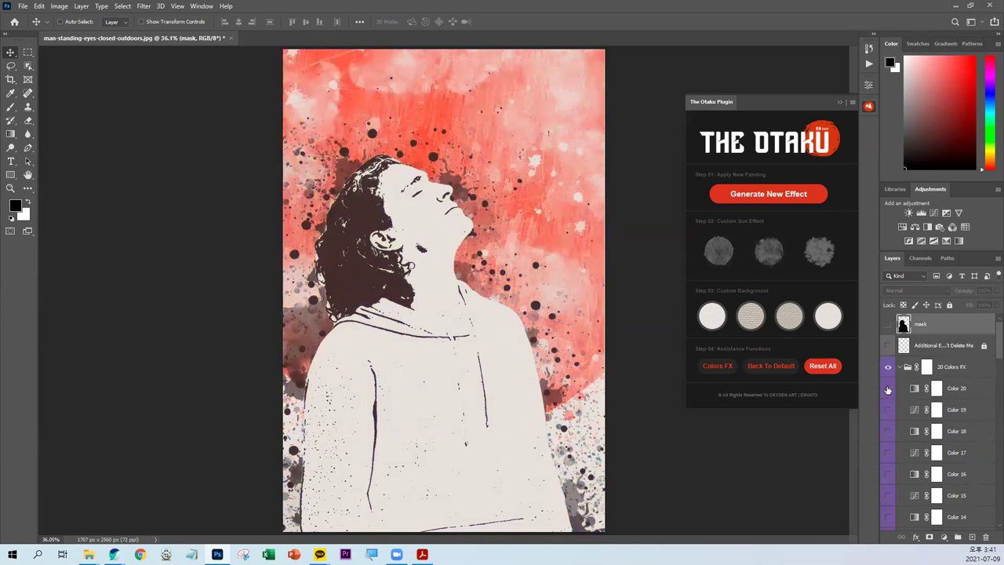
{"action": "left_click", "coordinate": [889, 411]}
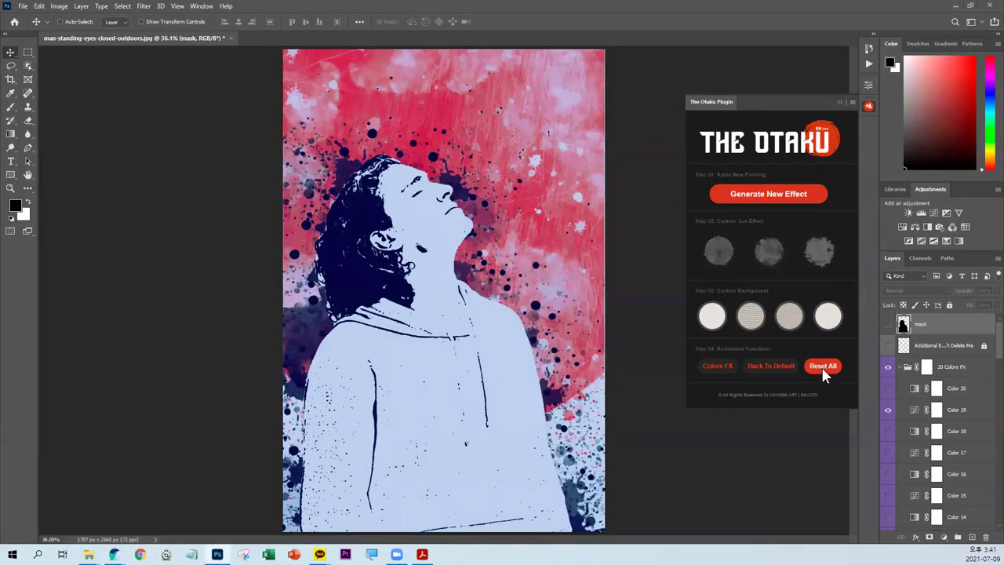
- Reset all Otaku changes back to the original photo and dismiss the Open dialog
{"action": "left_click", "coordinate": [823, 365]}
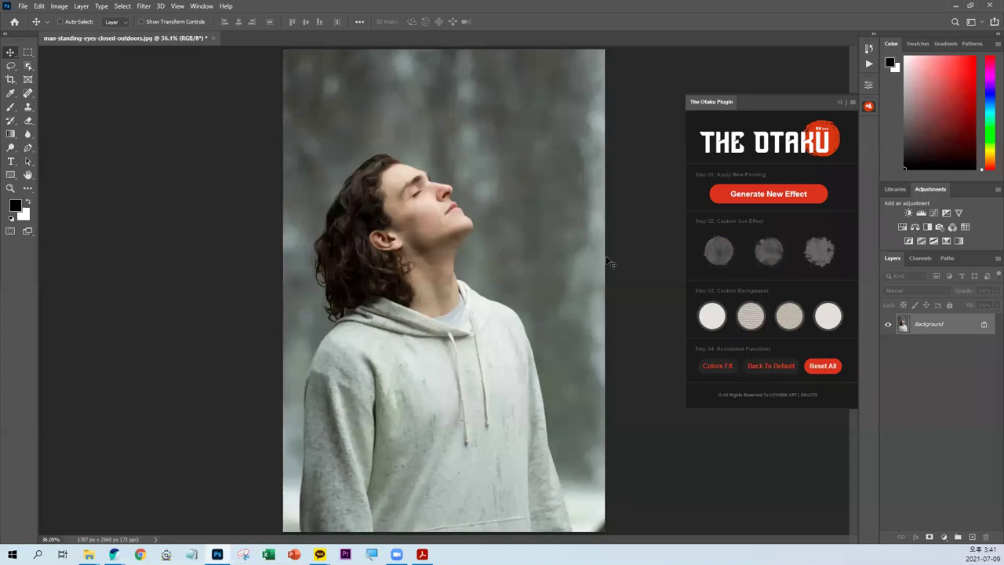
{"action": "double_click", "coordinate": [117, 337]}
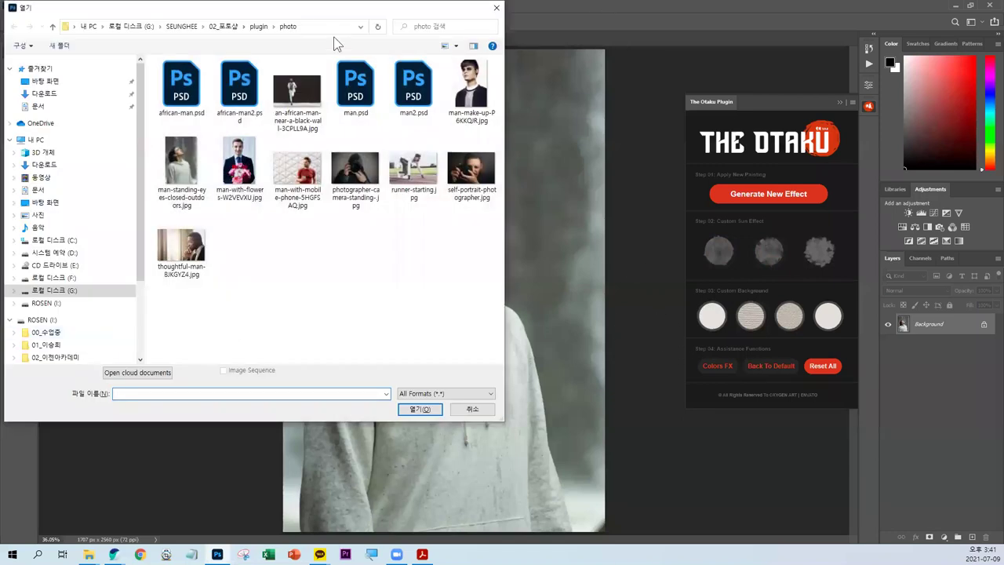
{"action": "key", "text": "Escape"}
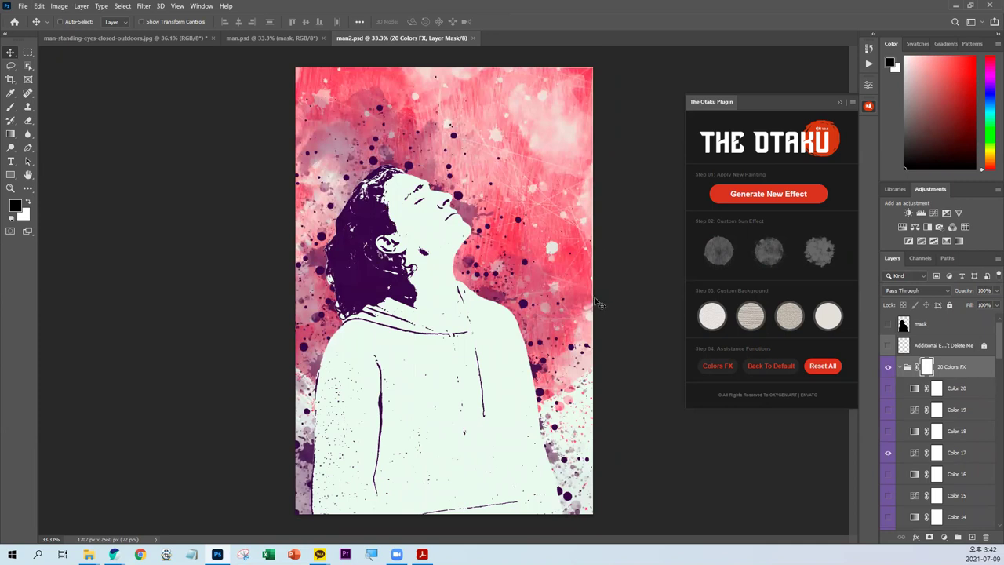
{"action": "left_click", "coordinate": [301, 37]}
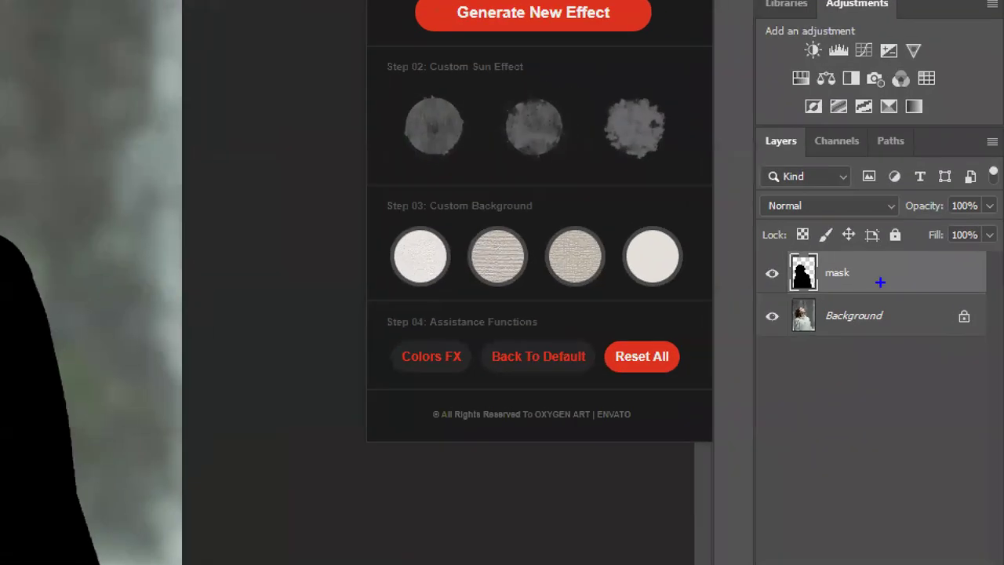
{"action": "left_click_drag", "start_coordinate": [940, 329], "coordinate": [888, 343]}
{"action": "left_click_drag", "start_coordinate": [832, 250], "coordinate": [881, 288]}
{"action": "mouse_move", "coordinate": [788, 262]}
{"action": "left_mouse_down"}
{"action": "mouse_move", "coordinate": [767, 294]}
{"action": "mouse_move", "coordinate": [780, 304]}
{"action": "left_mouse_up"}
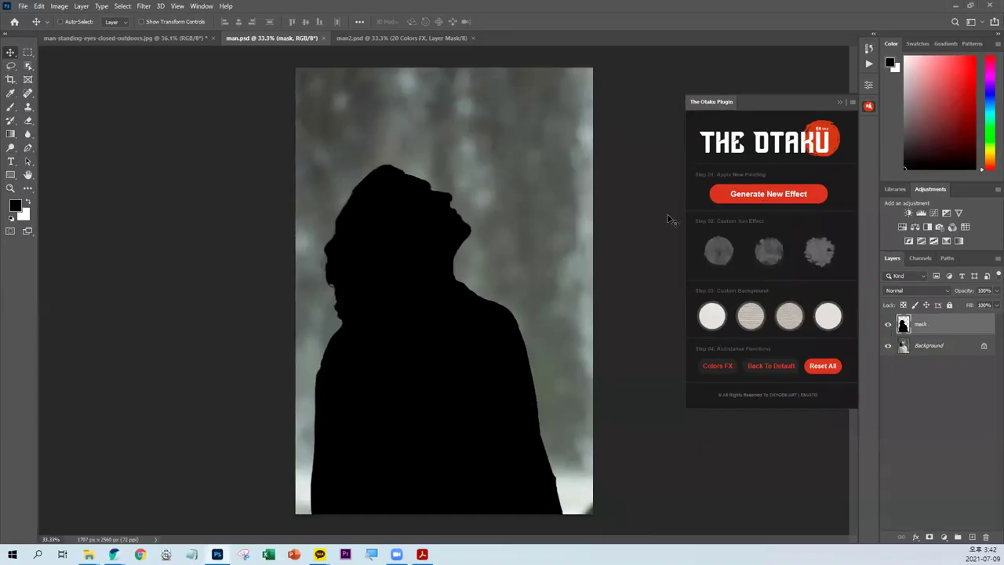
{"action": "left_click", "coordinate": [368, 32]}
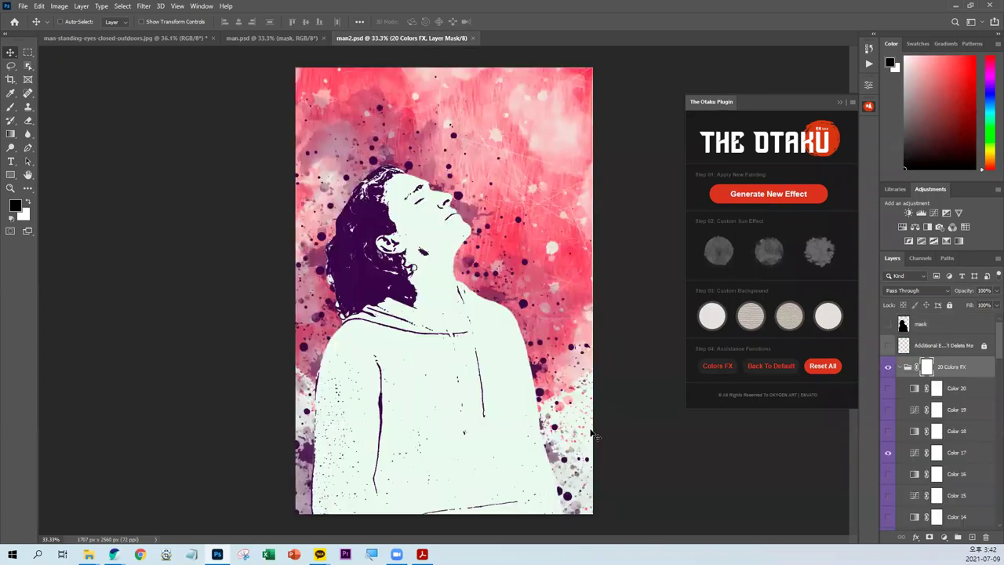